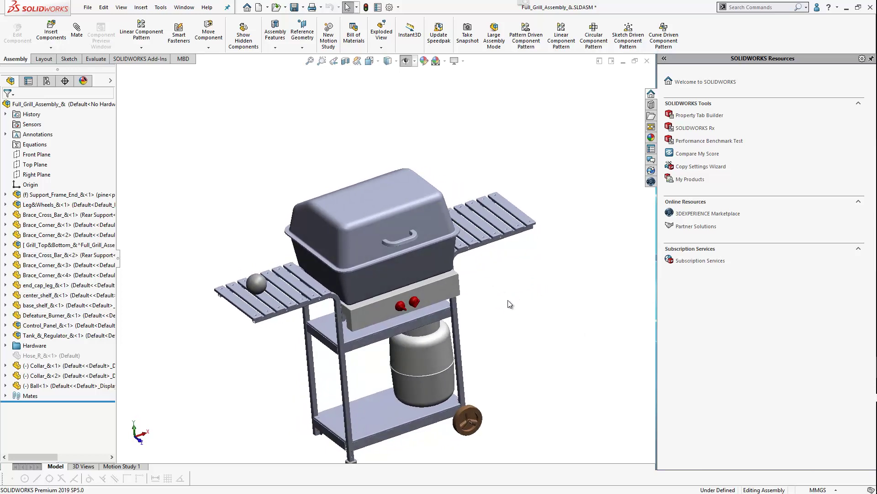
# - Open the grill's Rebuilt_Top_Cover_& part from the assembly in its own window
pyautogui.moveTo(507, 303); pyautogui.dragTo(510, 299, button='middle')
pyautogui.rightClick(376, 202)
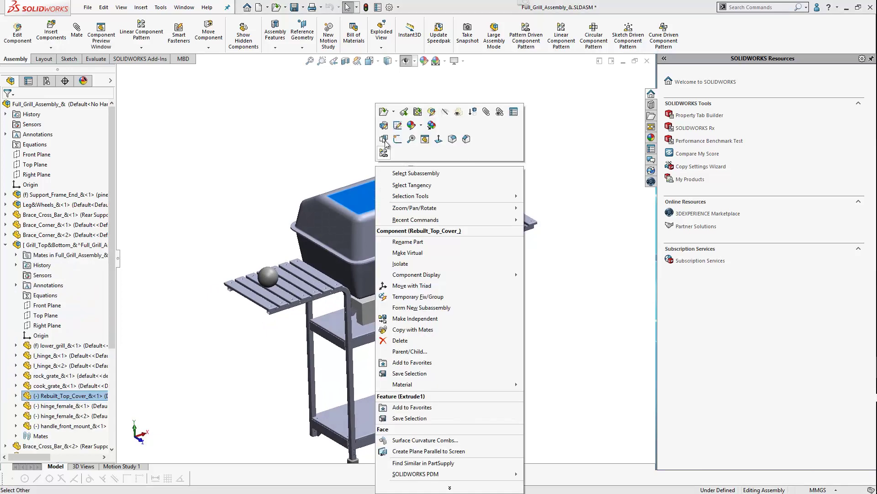
pyautogui.click(383, 138)
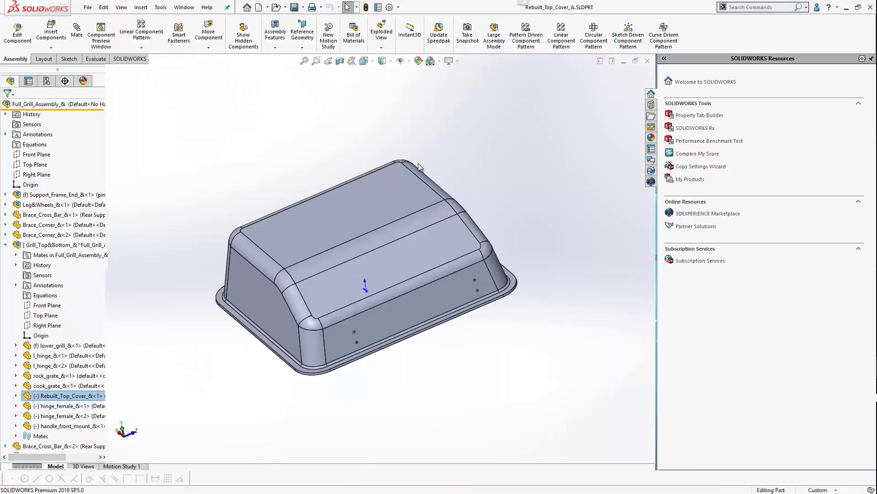
pyautogui.moveTo(362, 188); pyautogui.dragTo(377, 182, button='middle')
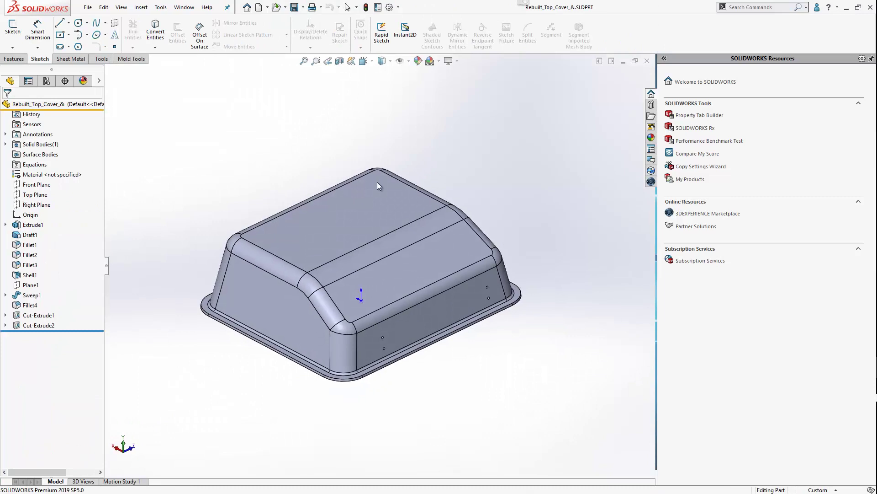
# - Apply the Warning decal from the decal library to the flat top face of the cover
pyautogui.click(651, 138)
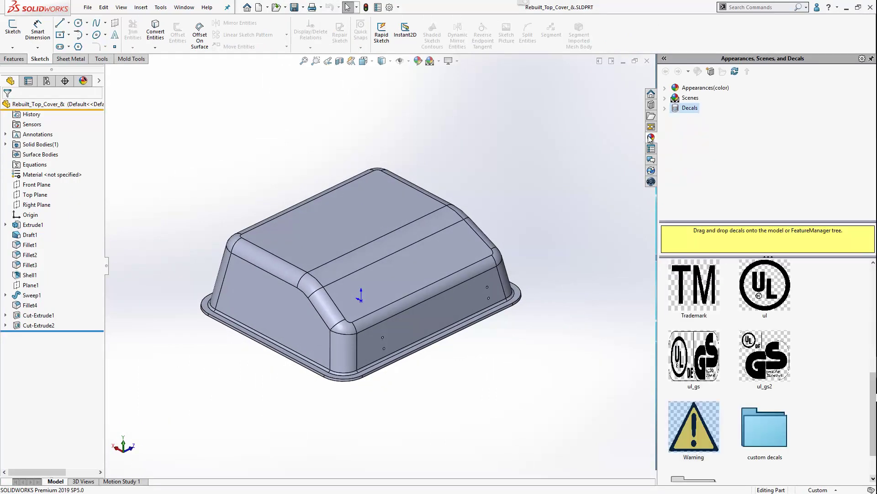
pyautogui.scroll(-1, 715, 326)
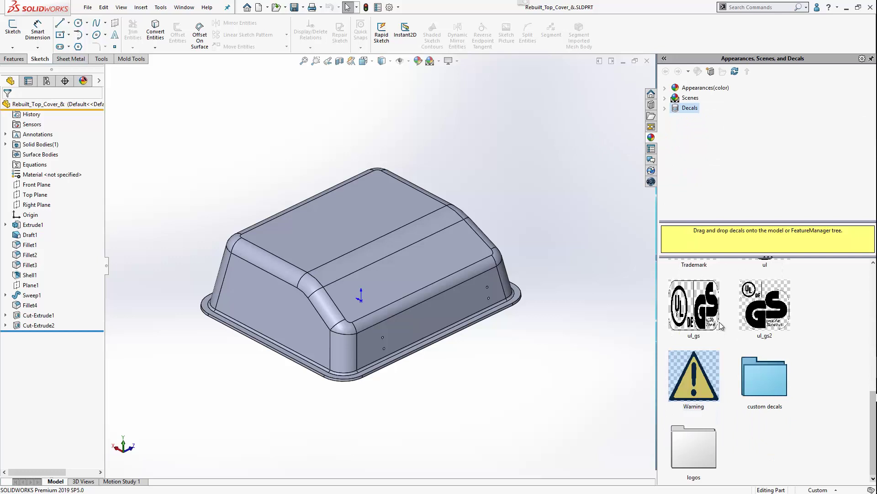
pyautogui.scroll(3, 713, 324)
pyautogui.scroll(-4, 711, 308)
pyautogui.moveTo(694, 385); pyautogui.dragTo(344, 221)
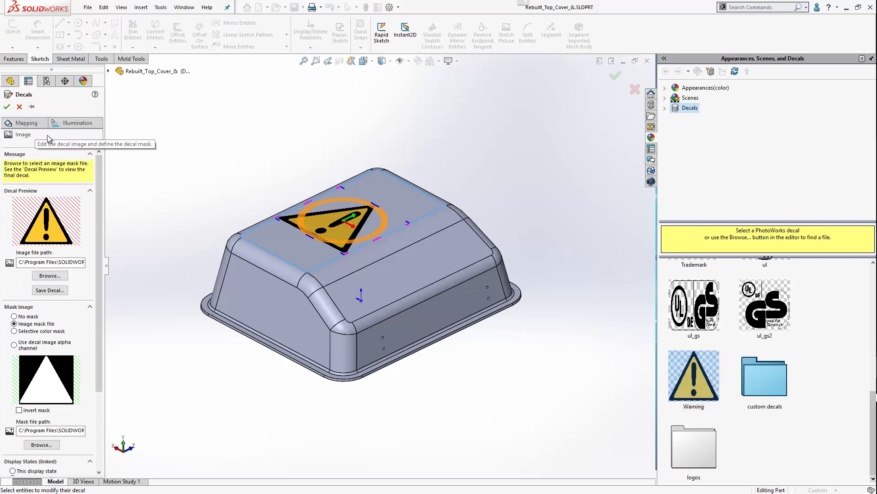
# - Clear the top face from the decal's mapping selection and apply the decal to the cover's whole solid body
pyautogui.click(26, 124)
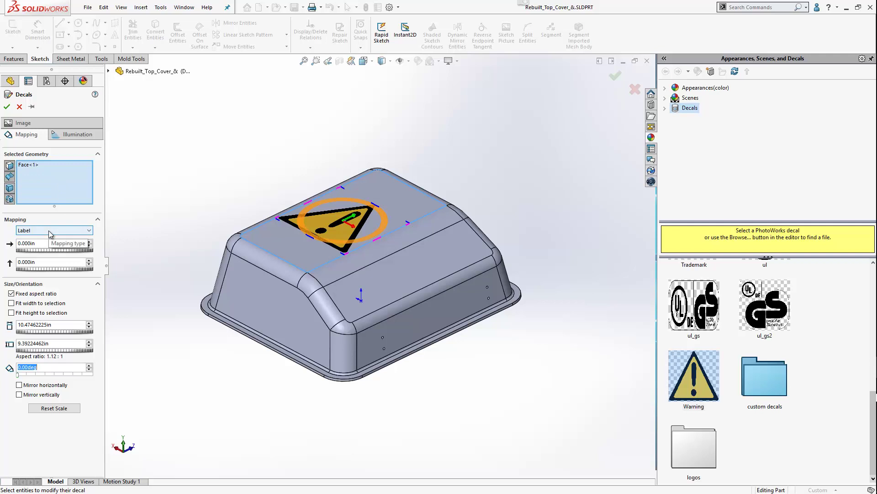
pyautogui.moveTo(213, 182); pyautogui.dragTo(235, 219, button='middle')
pyautogui.scroll(-1, 236, 218)
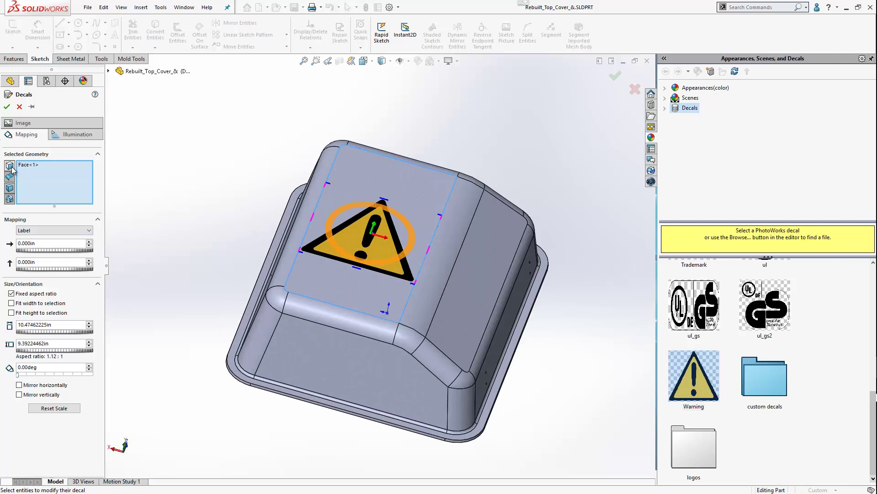
pyautogui.rightClick(35, 169)
pyautogui.click(57, 174)
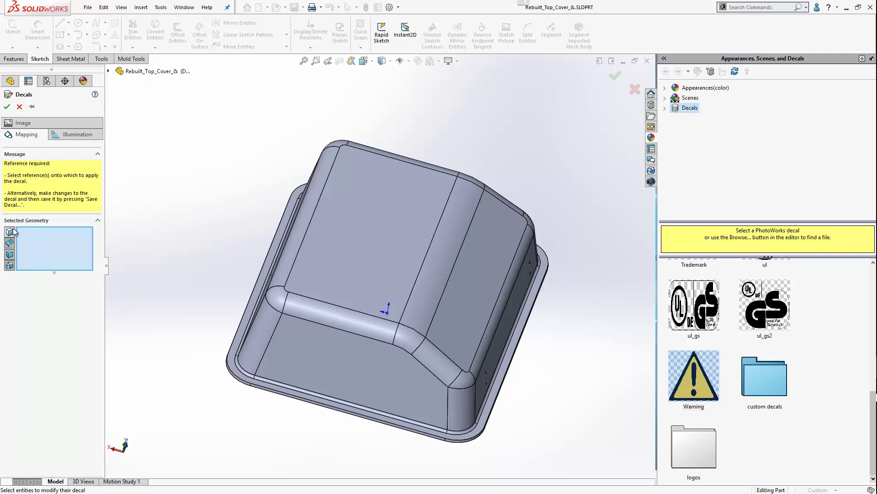
pyautogui.click(10, 255)
pyautogui.click(351, 237)
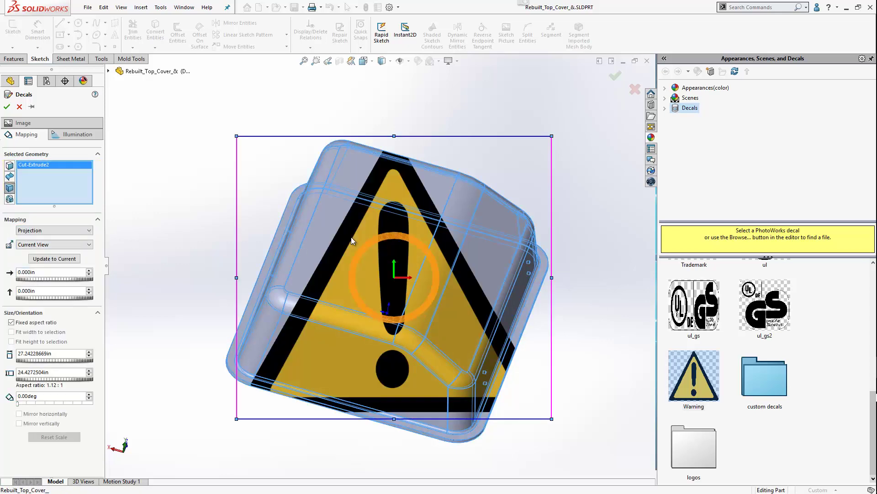
# - Set the decal's width to 10 in with the fixed aspect ratio and view the result from several sides
pyautogui.moveTo(357, 267); pyautogui.dragTo(265, 297, button='middle')
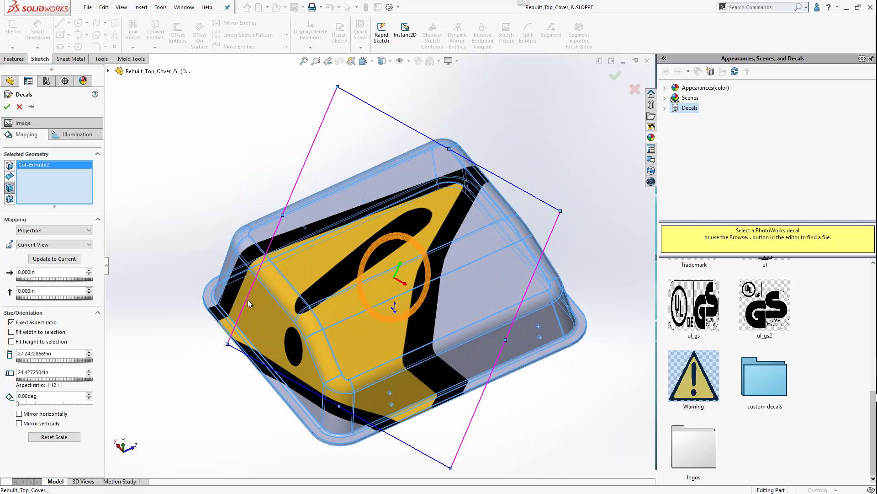
pyautogui.doubleClick(72, 356)
pyautogui.write('10')
pyautogui.press('Return')
pyautogui.click(68, 374)
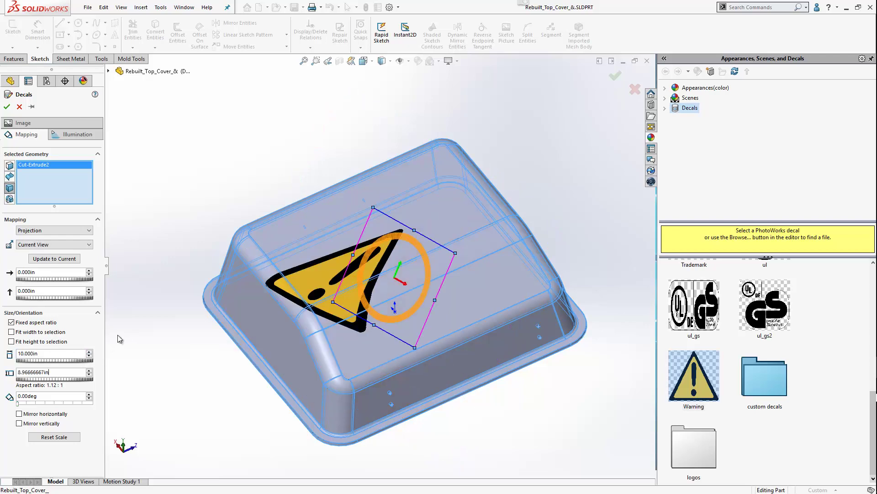
pyautogui.moveTo(199, 295); pyautogui.dragTo(323, 128, button='middle')
pyautogui.scroll(-2, 429, 250)
pyautogui.moveTo(399, 248)
pyautogui.mouseDown(button='middle')
pyautogui.moveTo(410, 218)
pyautogui.moveTo(383, 263)
pyautogui.moveTo(379, 292)
pyautogui.moveTo(343, 273)
pyautogui.mouseUp(button='middle')
pyautogui.scroll(3, 392, 257)
pyautogui.scroll(1, 385, 250)
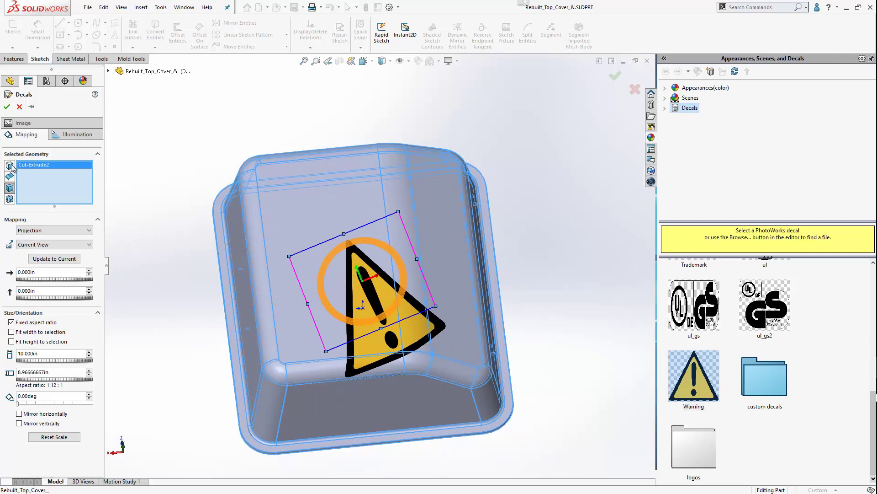
# - Clear the body from the decal's selected geometry and pick only the cover's flat top face
pyautogui.rightClick(57, 179)
pyautogui.click(73, 184)
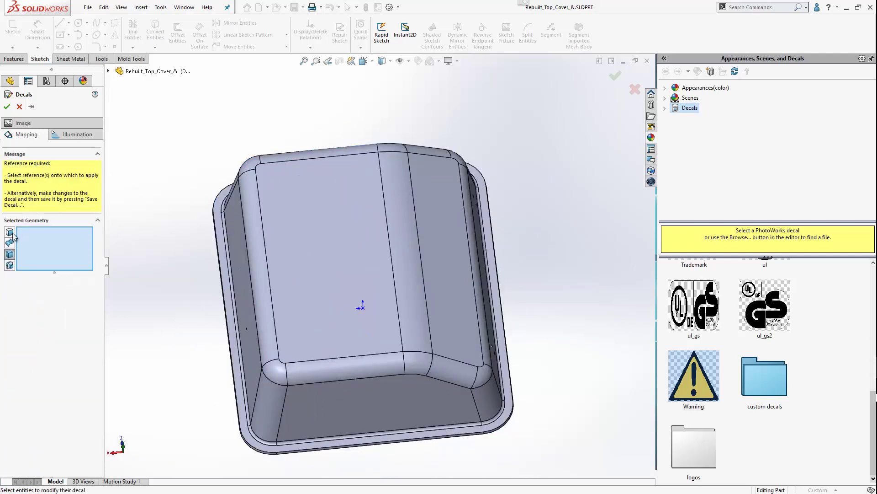
pyautogui.click(10, 242)
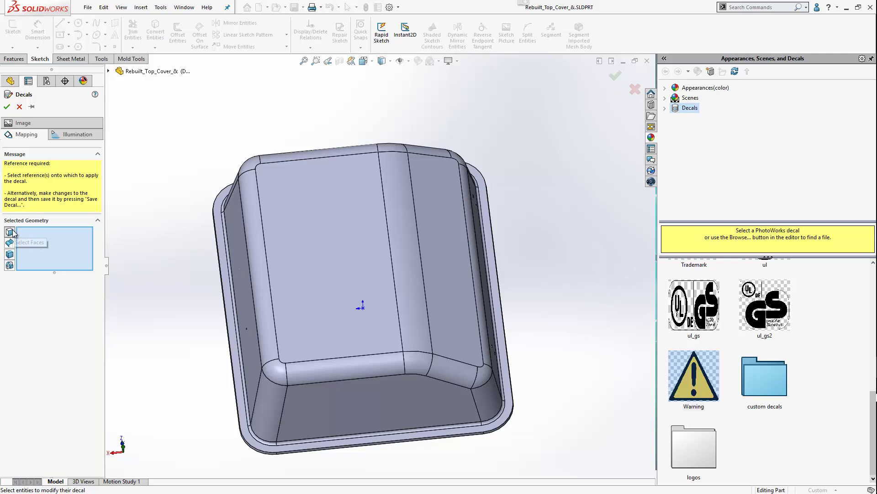
pyautogui.click(313, 260)
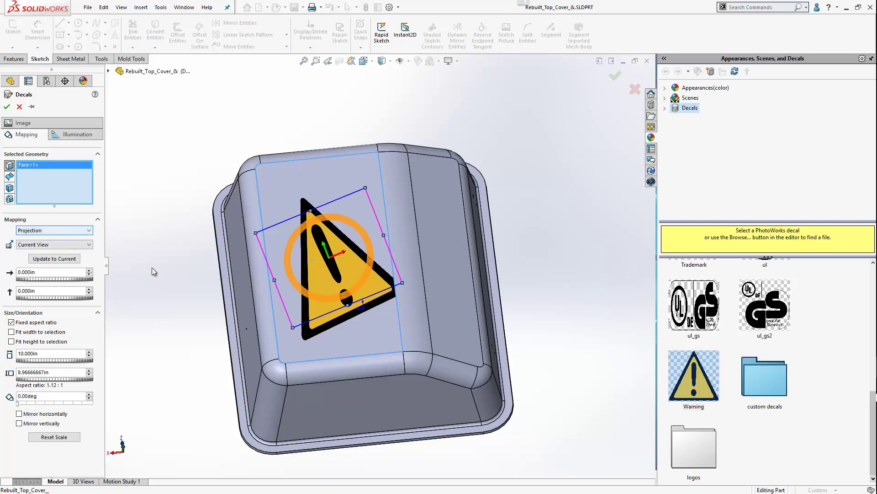
# - Change the decal's mapping type to Label and inspect the cover's outer face and underside
pyautogui.click(55, 231)
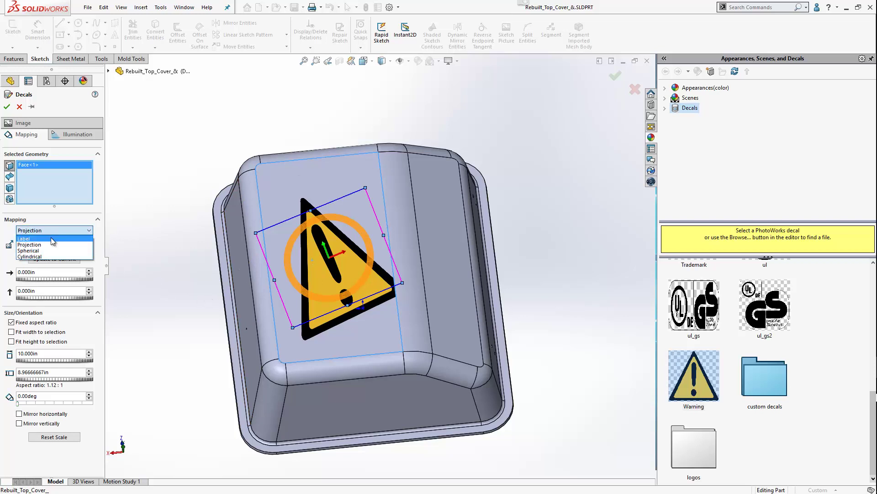
pyautogui.click(50, 237)
pyautogui.moveTo(284, 311); pyautogui.dragTo(308, 105, button='middle')
pyautogui.scroll(-2, 334, 168)
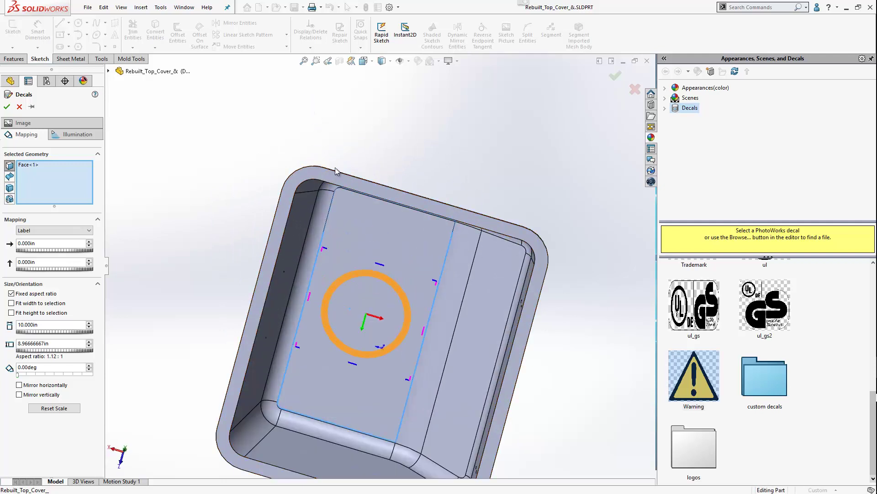
pyautogui.moveTo(340, 196); pyautogui.dragTo(361, 275, button='middle')
pyautogui.scroll(2, 361, 275)
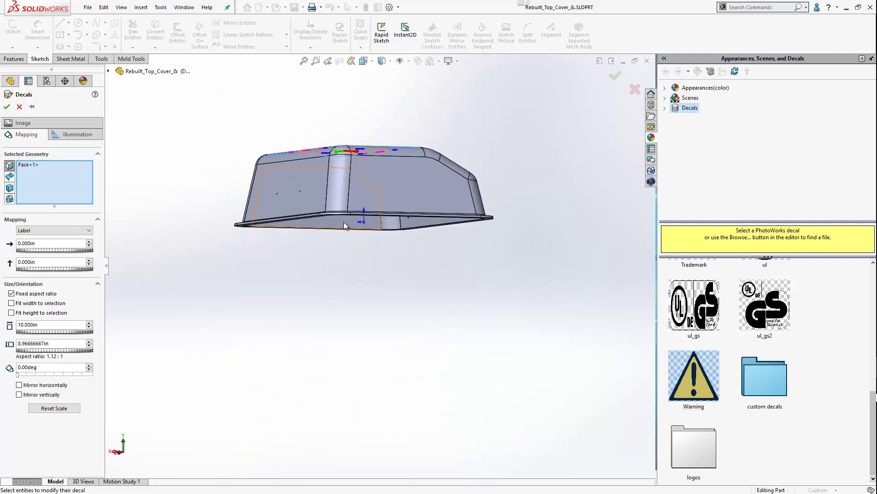
pyautogui.moveTo(384, 125); pyautogui.dragTo(375, 202, button='middle')
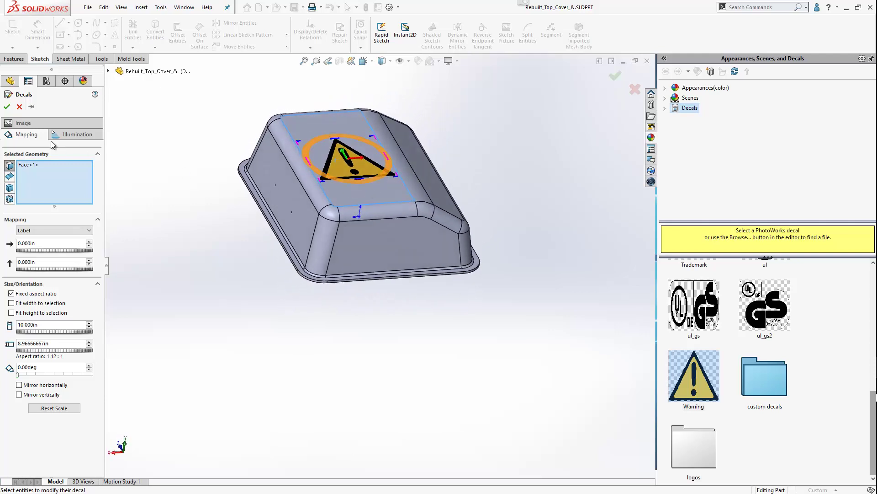
pyautogui.moveTo(278, 270); pyautogui.dragTo(335, 86, button='middle')
pyautogui.scroll(-3, 376, 132)
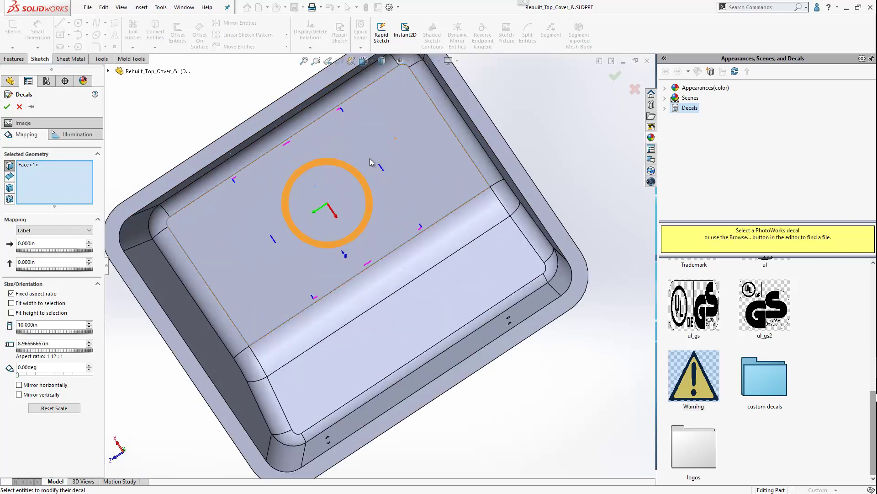
pyautogui.scroll(3, 367, 159)
pyautogui.moveTo(351, 122); pyautogui.dragTo(324, 220, button='middle')
# - Change the decal's mapping type to Projection and inspect the cover from below and above
pyautogui.click(68, 230)
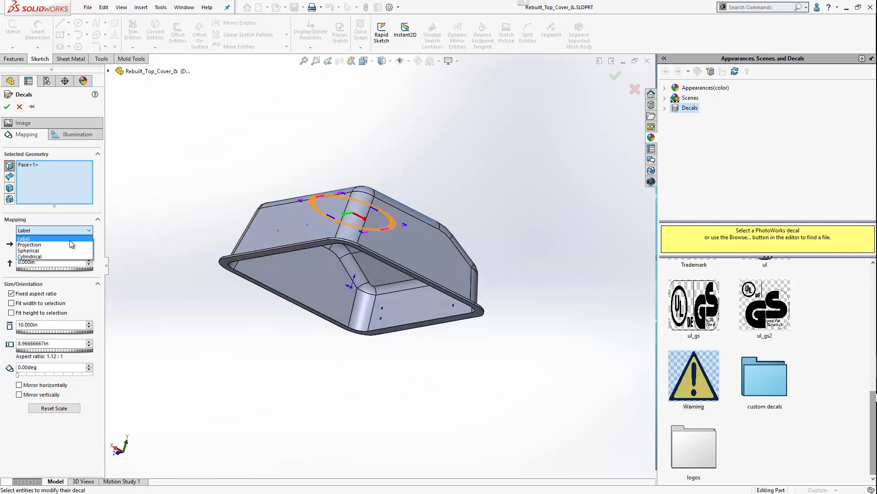
pyautogui.click(68, 244)
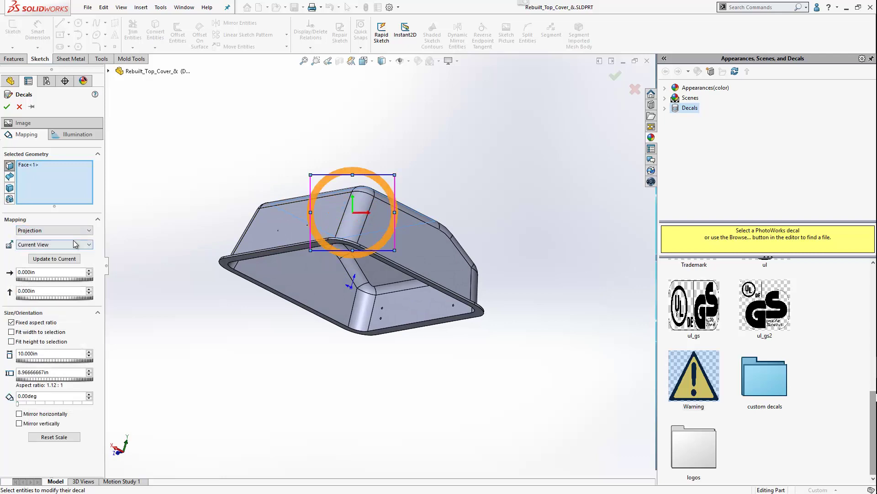
pyautogui.moveTo(181, 217); pyautogui.dragTo(177, 163, button='middle')
pyautogui.scroll(-3, 349, 250)
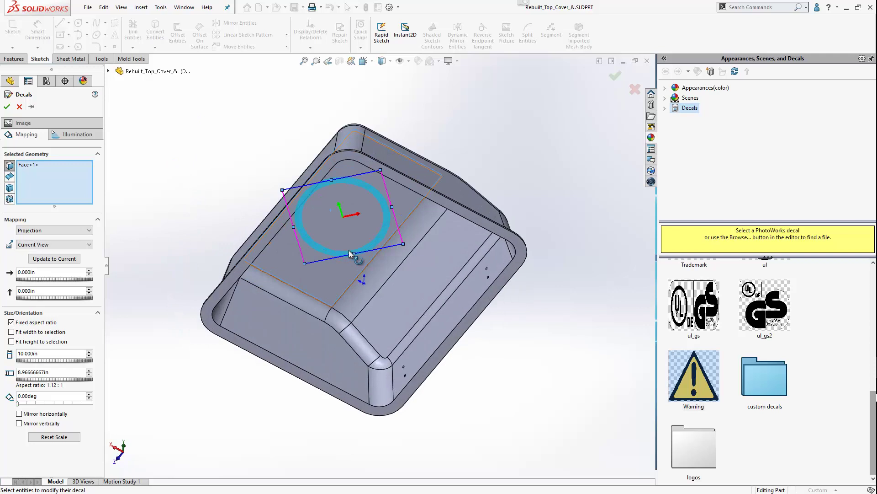
pyautogui.scroll(2, 349, 251)
pyautogui.moveTo(349, 249); pyautogui.dragTo(330, 301, button='middle')
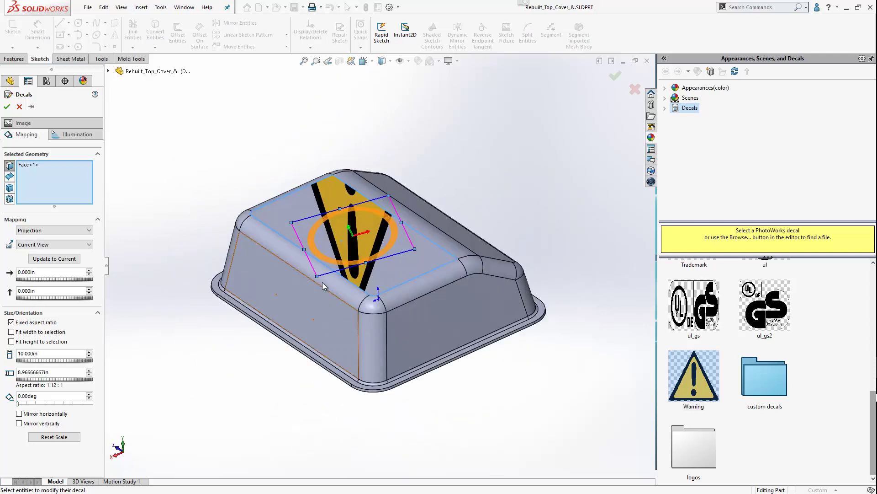
# - Reduce the decal's width to 8.6 in and reselect the flat top face as its geometry
pyautogui.click(89, 356)
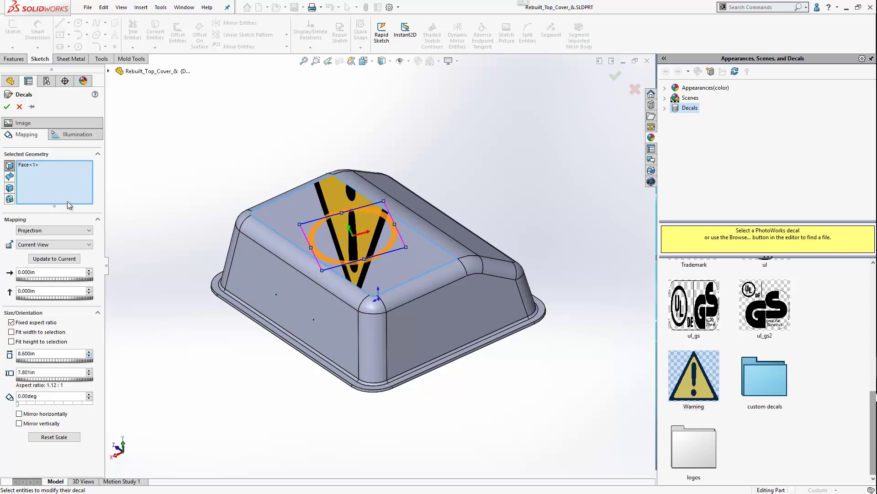
pyautogui.rightClick(55, 184)
pyautogui.click(82, 186)
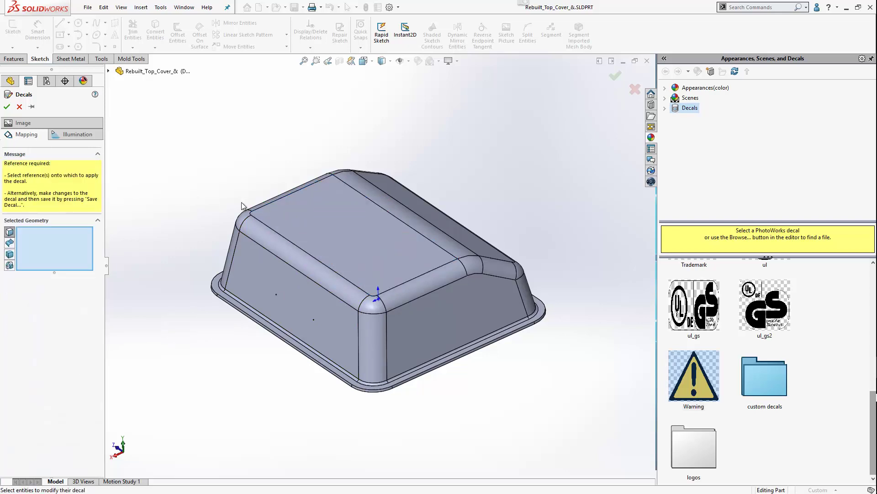
pyautogui.click(336, 221)
pyautogui.moveTo(335, 220); pyautogui.dragTo(341, 284, button='middle')
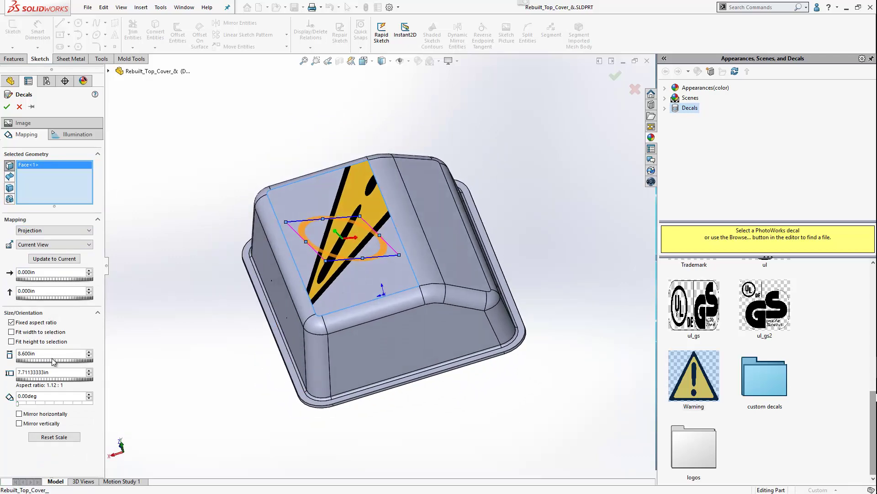
# - Set the decal's width to 2 in with the fixed aspect ratio
pyautogui.write('2')
pyautogui.press('Return')
pyautogui.click(66, 372)
pyautogui.scroll(-3, 384, 254)
pyautogui.moveTo(384, 254); pyautogui.dragTo(196, 261, button='middle')
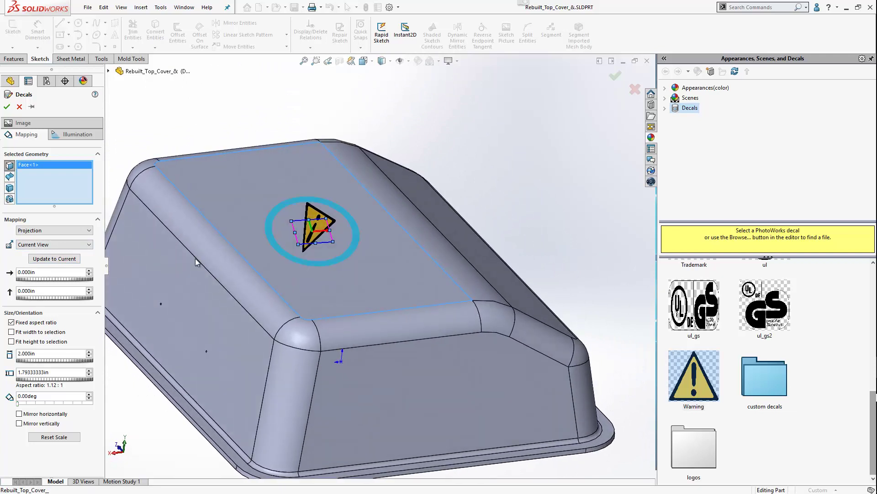
# - Set the decal's projection direction to Selected Reference with the top face as reference, and check the decal on the cover
pyautogui.click(35, 247)
pyautogui.click(34, 277)
pyautogui.scroll(-4, 363, 242)
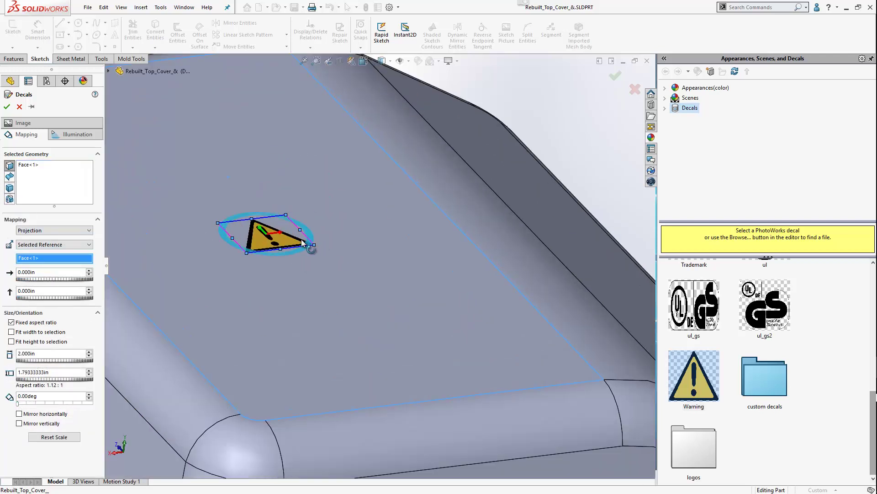
pyautogui.scroll(3, 309, 246)
pyautogui.moveTo(295, 241); pyautogui.dragTo(272, 275, button='middle')
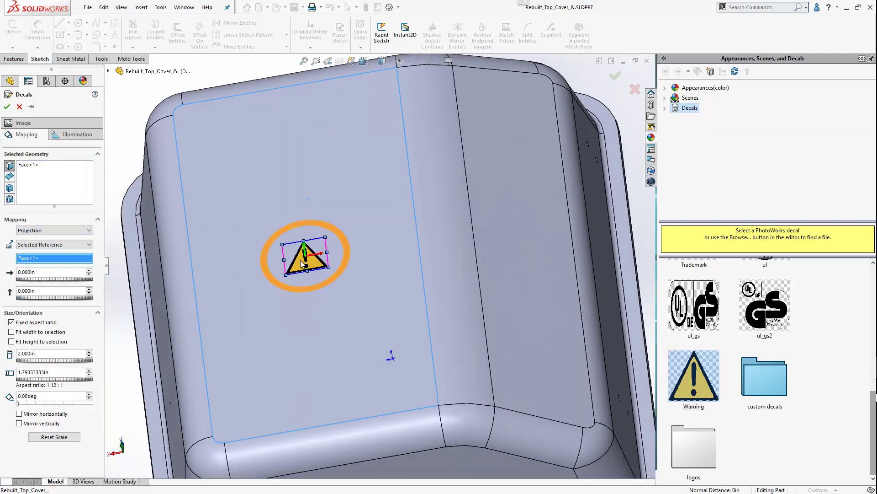
pyautogui.scroll(-2, 291, 262)
pyautogui.moveTo(292, 159); pyautogui.dragTo(338, 173, button='middle')
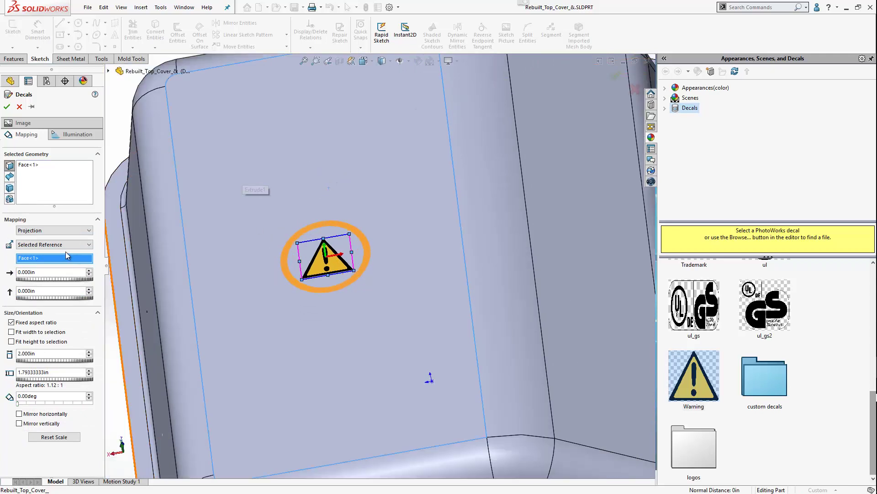
pyautogui.moveTo(345, 279)
pyautogui.mouseDown(button='middle')
pyautogui.moveTo(363, 205)
pyautogui.moveTo(361, 223)
pyautogui.moveTo(372, 222)
pyautogui.moveTo(374, 131)
pyautogui.moveTo(359, 286)
pyautogui.mouseUp(button='middle')
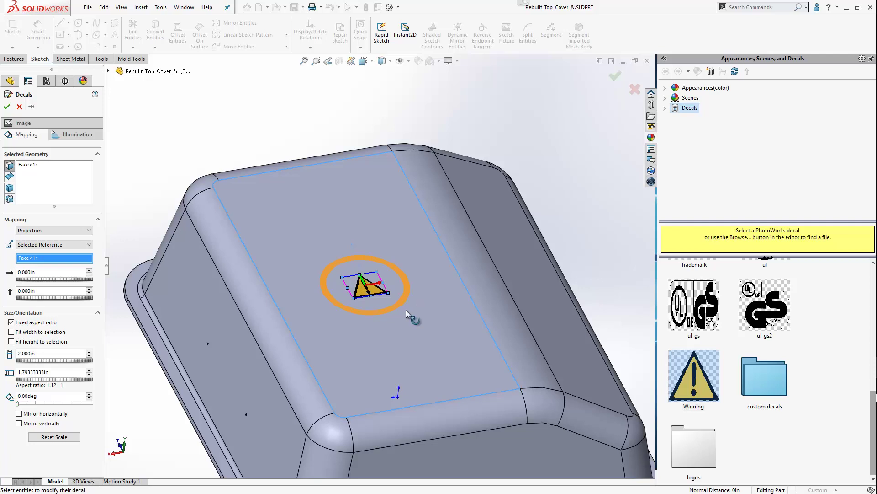
pyautogui.moveTo(403, 322); pyautogui.dragTo(391, 296, button='middle')
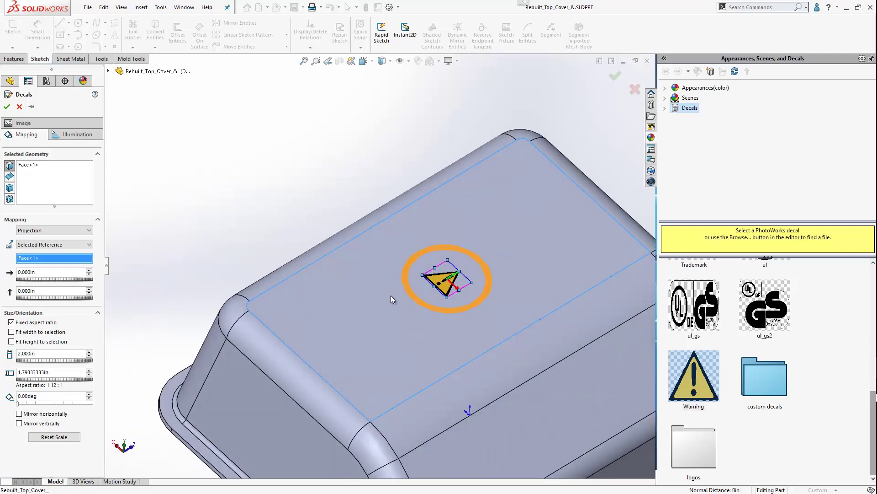
pyautogui.scroll(5, 391, 297)
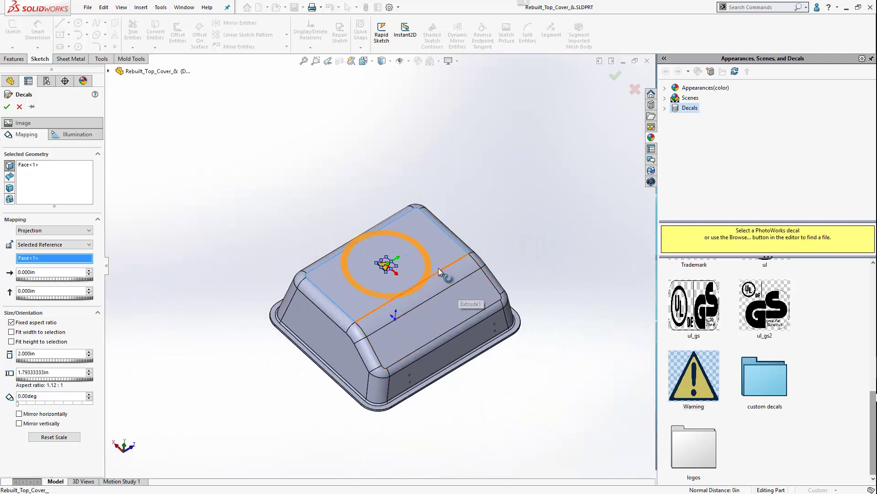
# - Reduce the decal's width to 1.7 in and accept the Warning decal on the cover's top face
pyautogui.moveTo(497, 226); pyautogui.dragTo(432, 259, button='middle')
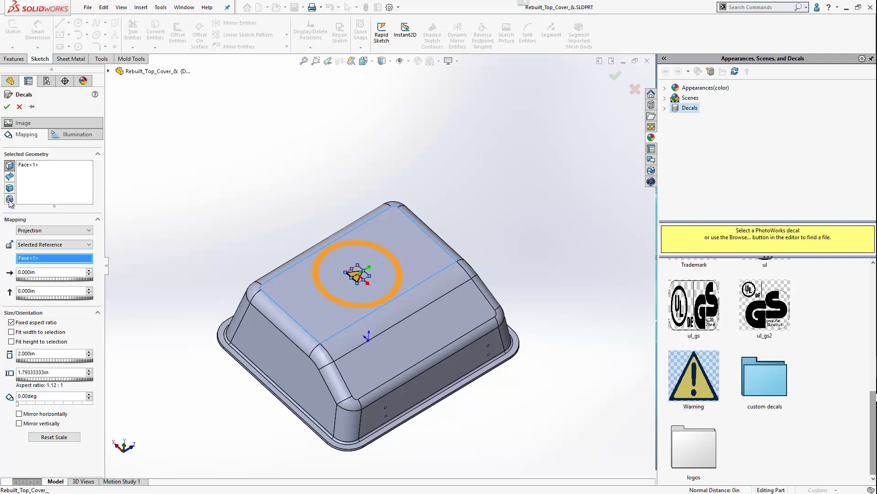
pyautogui.click(7, 106)
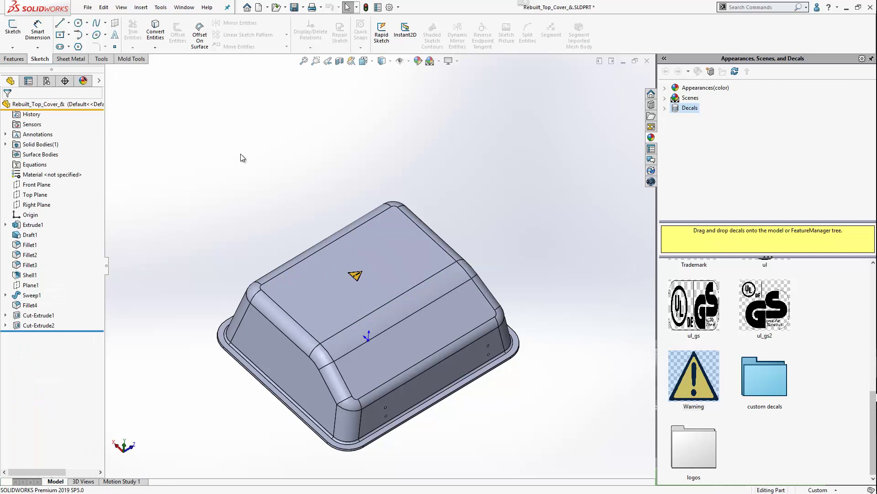
# - Switch to the open tank_20lb_propane_& part and orient it to show the upper side wall
pyautogui.press('super')
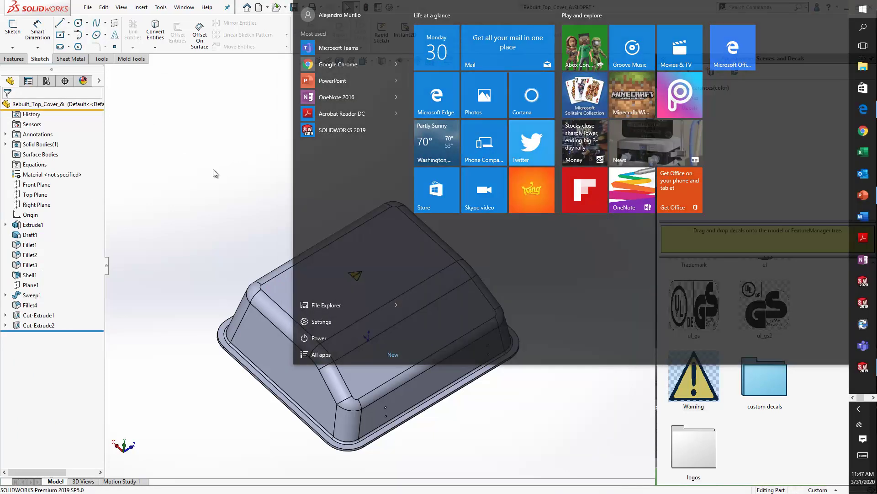
pyautogui.click(213, 169)
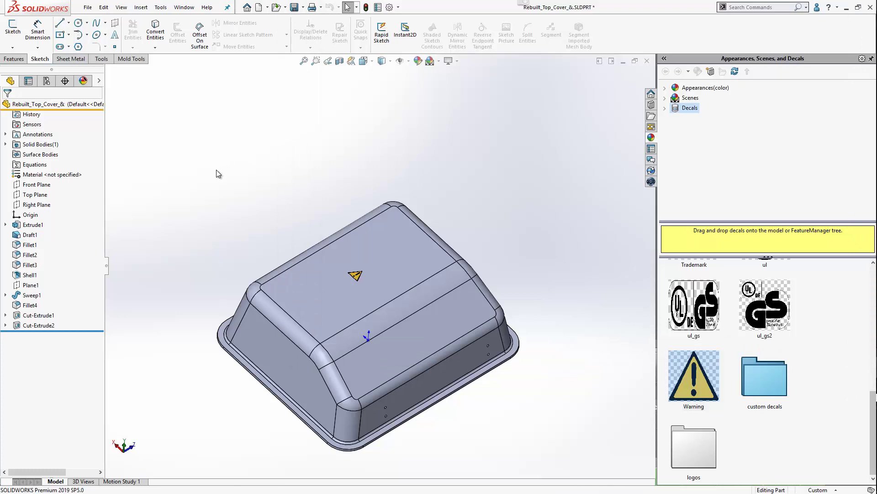
pyautogui.hotkey('ctrl', 'Tab')
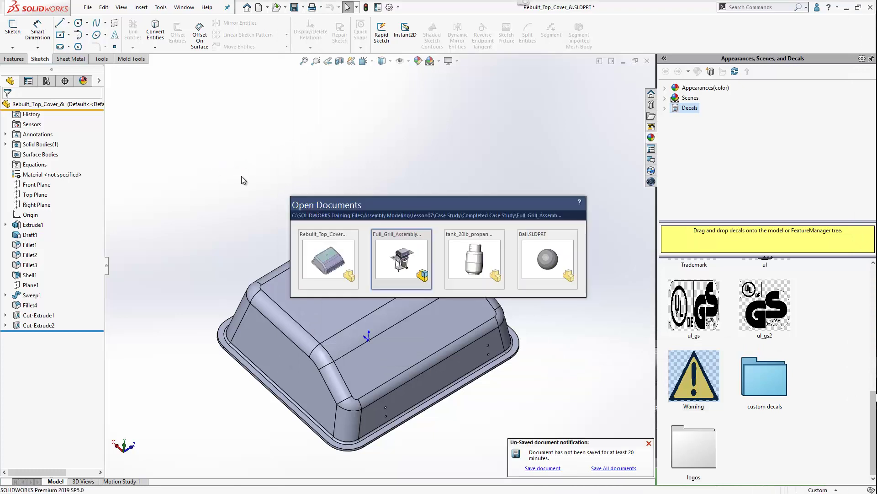
pyautogui.click(500, 265)
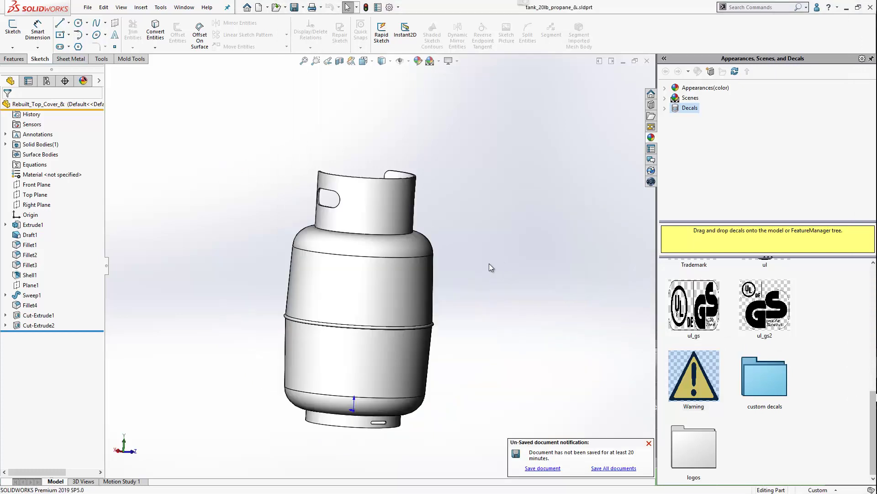
pyautogui.moveTo(422, 279); pyautogui.dragTo(360, 267, button='middle')
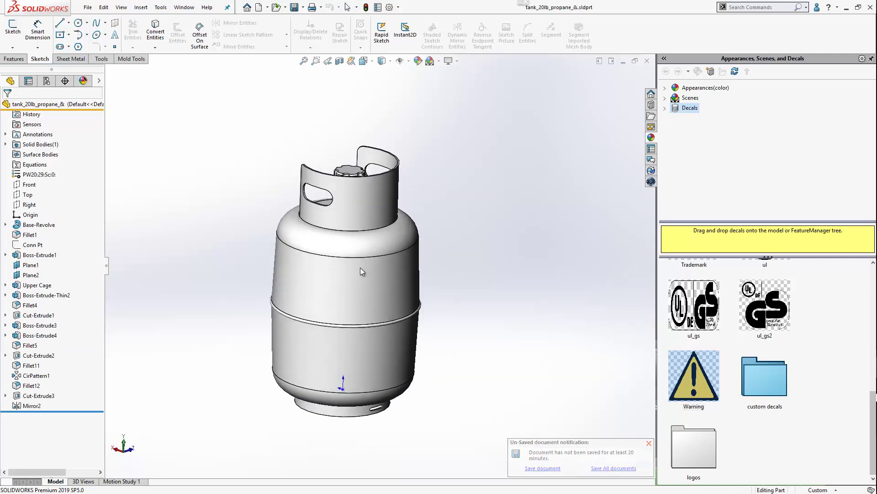
pyautogui.scroll(-2, 330, 285)
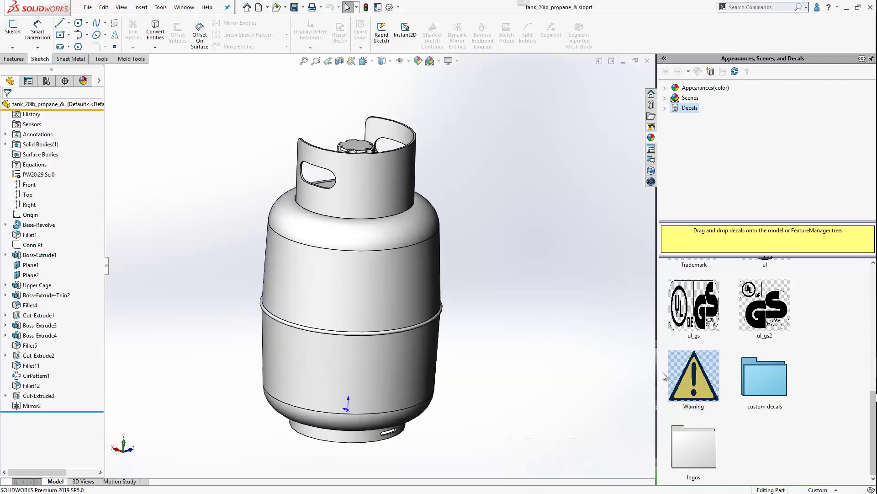
# - Apply the Warning decal to the tank's upper side face and open its mapping settings
pyautogui.moveTo(693, 379); pyautogui.dragTo(347, 287)
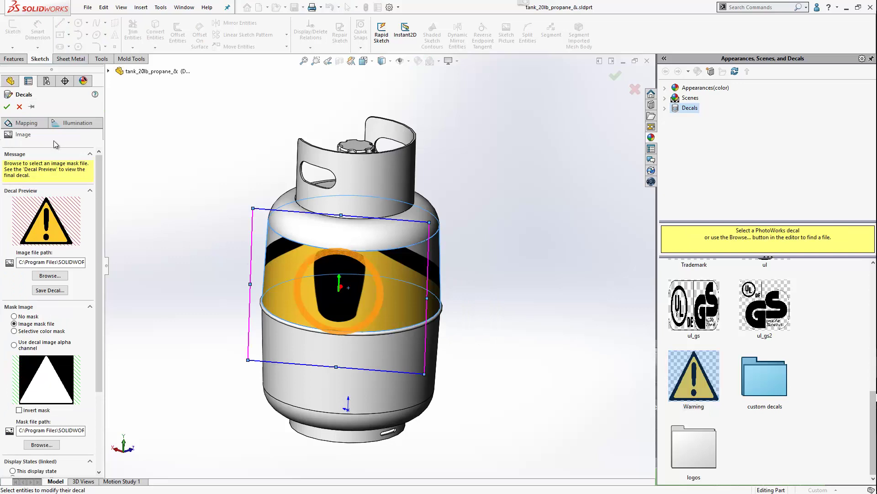
pyautogui.click(27, 123)
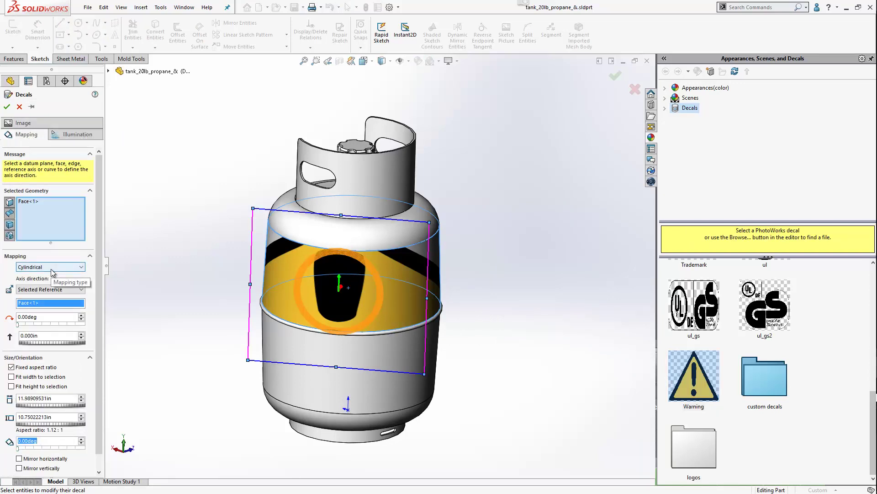
pyautogui.moveTo(199, 287); pyautogui.dragTo(166, 289, button='middle')
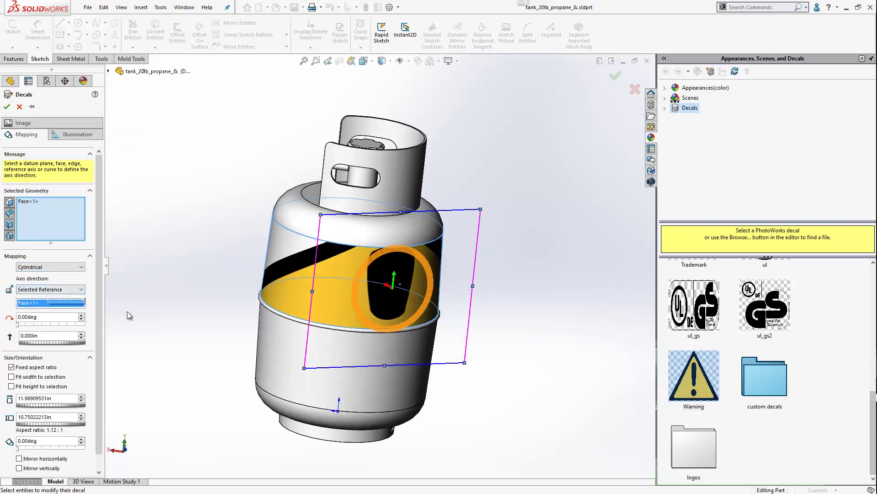
# - Set the tank decal's width to 2 in with the fixed aspect ratio
pyautogui.click(82, 401)
pyautogui.click(82, 400)
pyautogui.click(81, 401)
pyautogui.click(81, 400)
pyautogui.doubleClick(67, 396)
pyautogui.write('2')
pyautogui.press('Return')
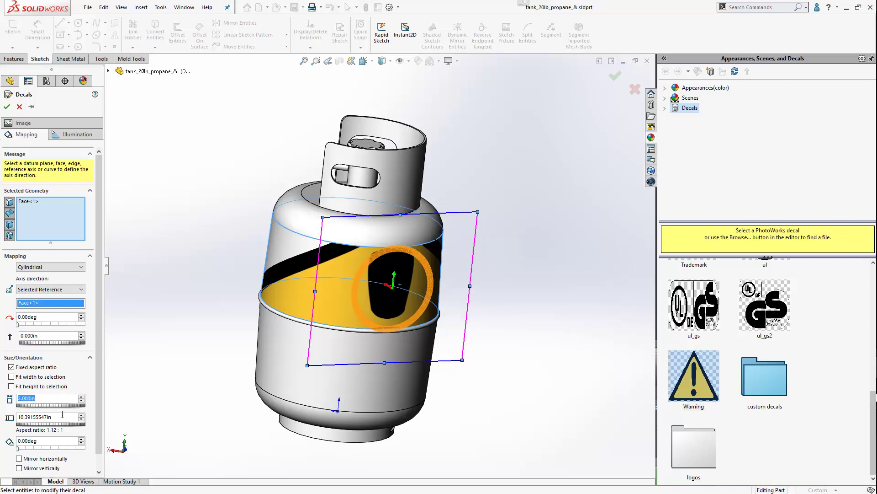
# - Examine the cylindrically mapped decal on the tank's front and check the opposite side for stray decal portions
pyautogui.scroll(-5, 424, 265)
pyautogui.moveTo(365, 274); pyautogui.dragTo(348, 287, button='middle')
pyautogui.scroll(3, 349, 286)
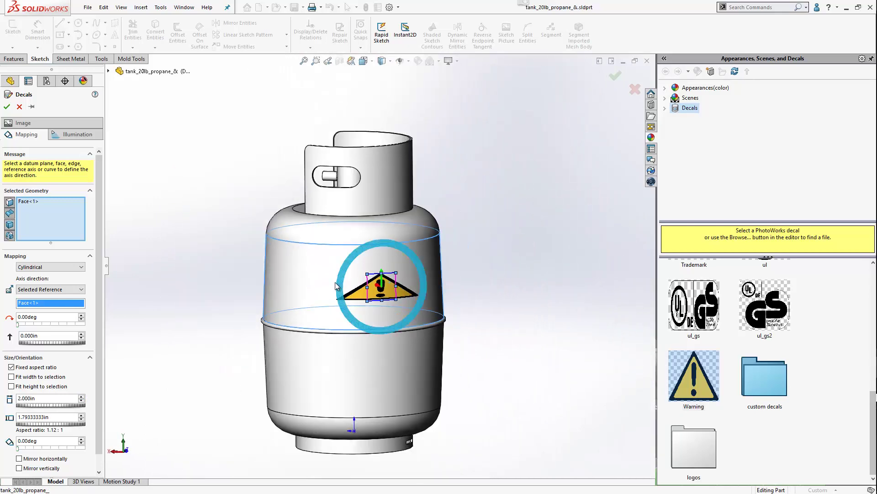
pyautogui.moveTo(209, 266); pyautogui.dragTo(361, 280, button='middle')
pyautogui.scroll(-10, 361, 280)
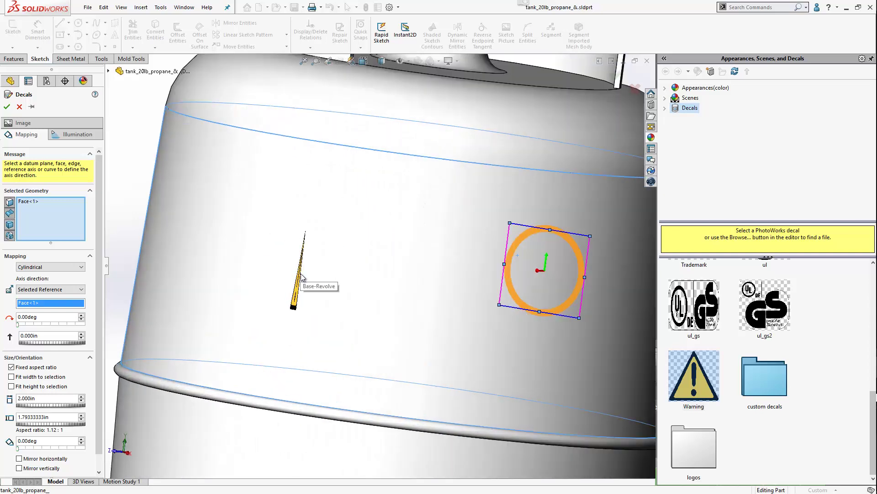
pyautogui.moveTo(301, 274); pyautogui.dragTo(324, 261, button='middle')
pyautogui.scroll(-3, 302, 265)
pyautogui.scroll(-5, 302, 291)
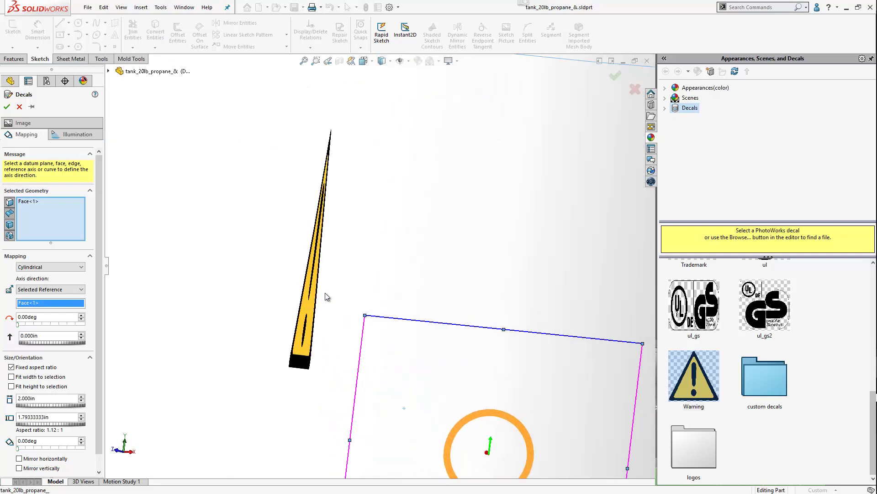
pyautogui.press('f')
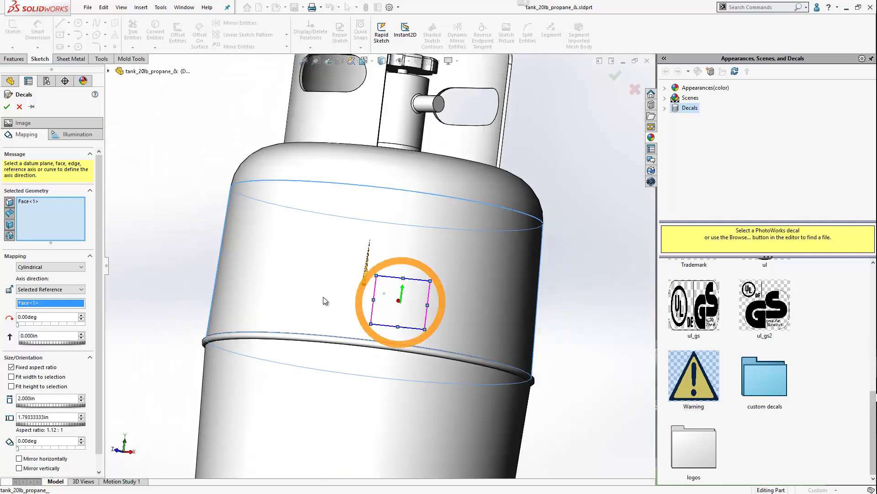
pyautogui.moveTo(399, 254); pyautogui.dragTo(364, 280, button='middle')
pyautogui.scroll(-3, 364, 280)
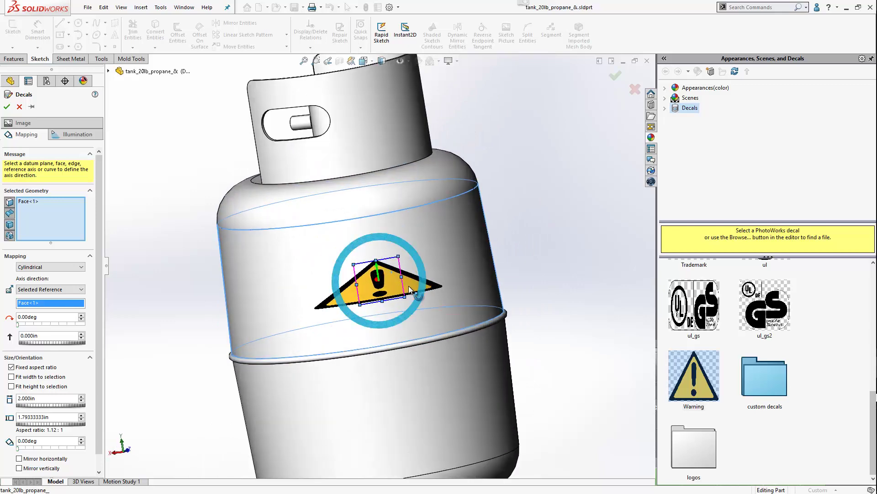
pyautogui.moveTo(394, 268); pyautogui.dragTo(374, 274, button='middle')
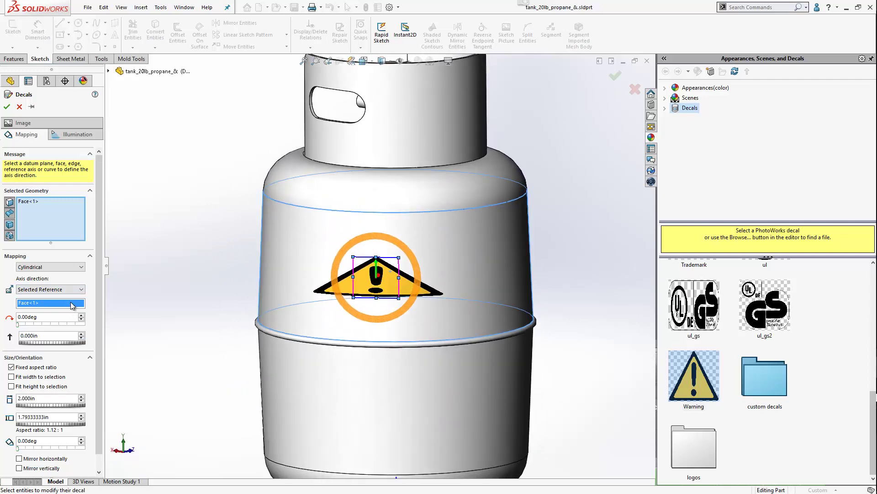
# - Change the tank decal's mapping type to Label and check how it lies on the curved face
pyautogui.click(47, 268)
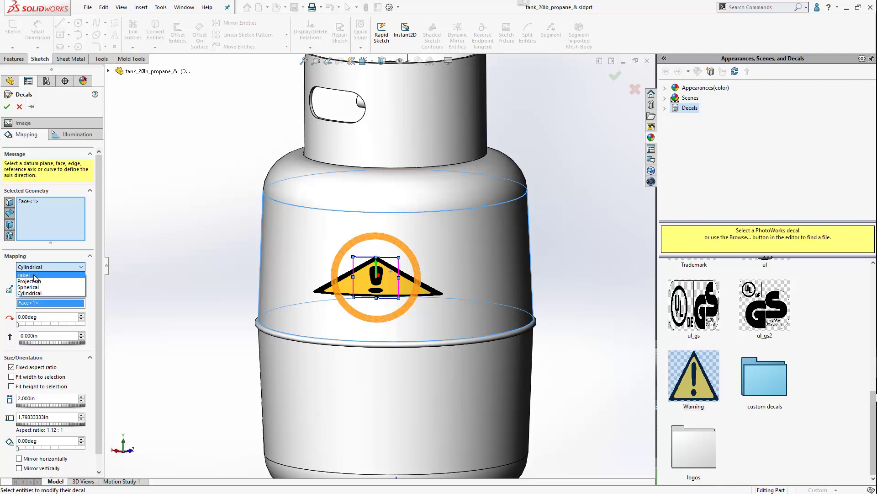
pyautogui.click(25, 276)
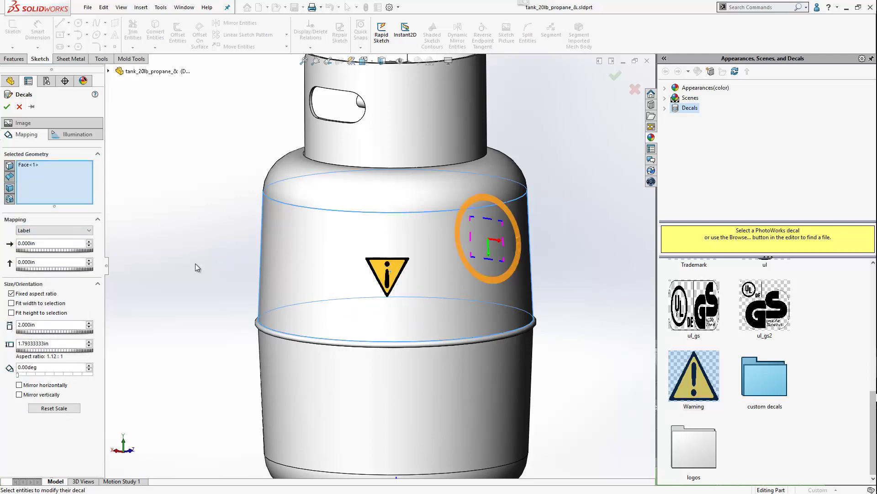
pyautogui.scroll(-6, 381, 259)
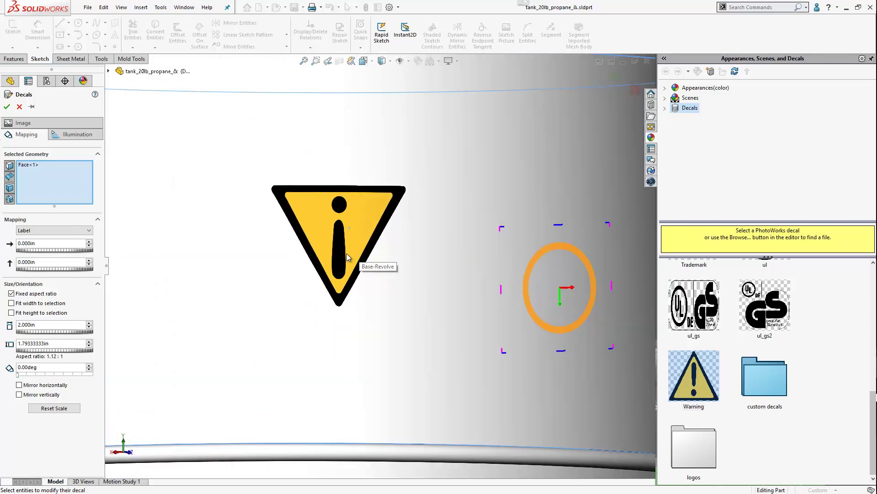
pyautogui.scroll(6, 346, 254)
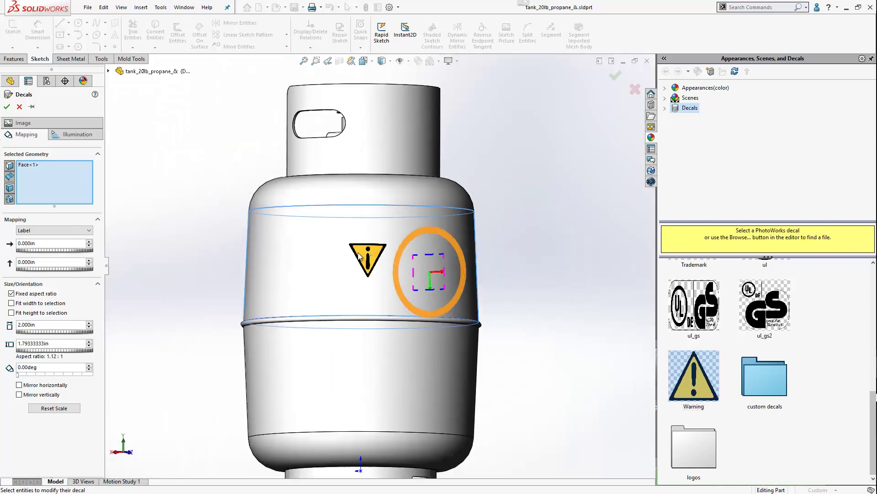
pyautogui.moveTo(351, 256)
pyautogui.mouseDown(button='middle')
pyautogui.moveTo(336, 257)
pyautogui.moveTo(379, 258)
pyautogui.moveTo(347, 254)
pyautogui.mouseUp(button='middle')
pyautogui.scroll(-4, 163, 249)
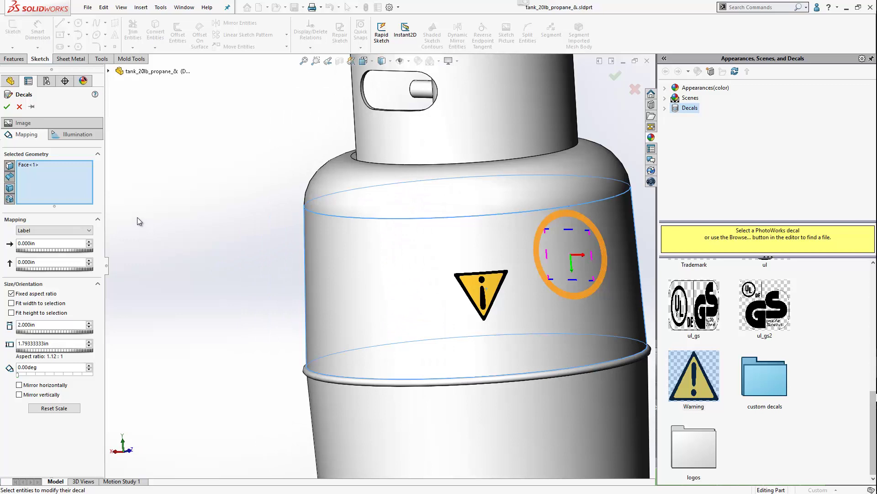
# - Offset the decal -0.9 in horizontally and 0.8 in vertically, and set its width to 3.4 in
pyautogui.click(90, 261)
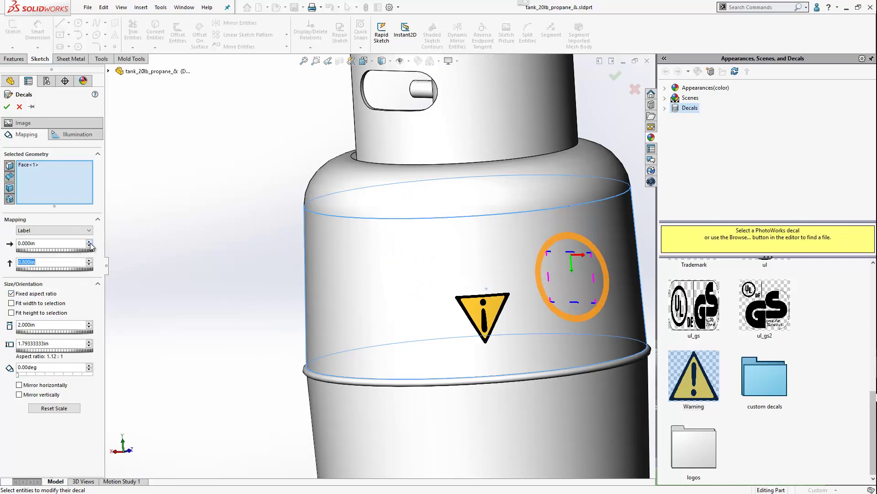
pyautogui.click(89, 247)
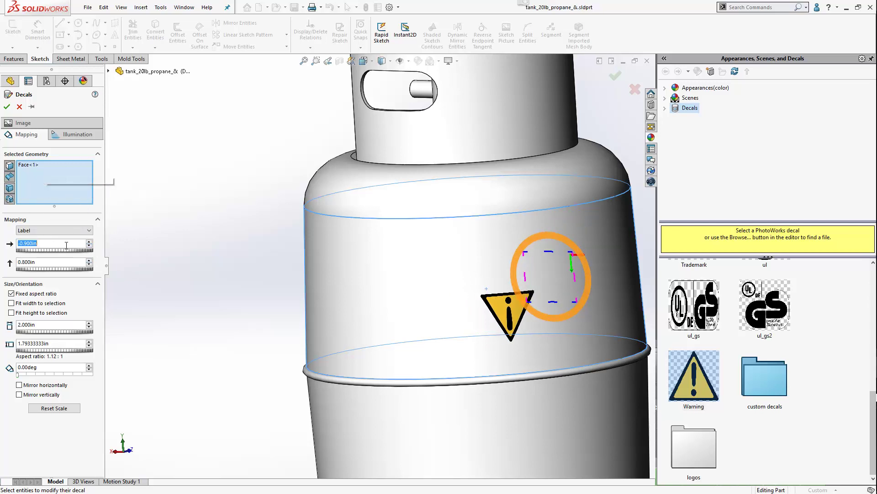
pyautogui.click(88, 323)
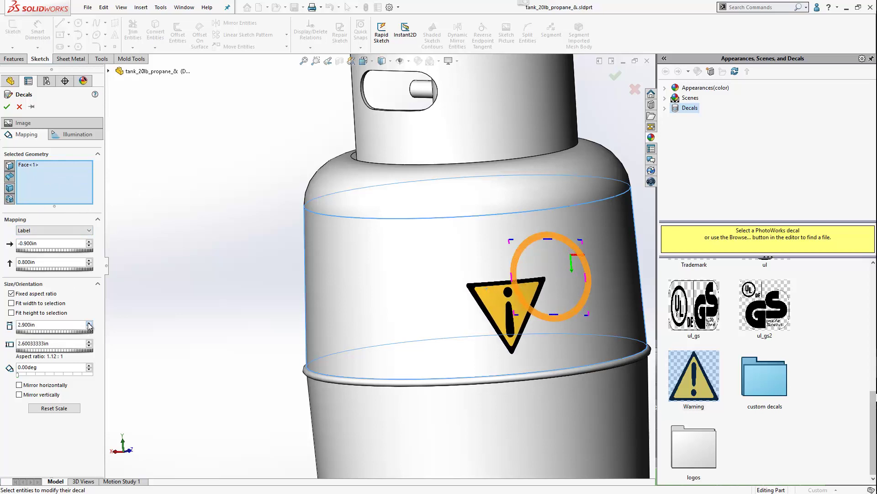
# - Check the opposite side of the tank for stray decal portions and accept the label-mapped decal
pyautogui.moveTo(253, 330); pyautogui.dragTo(491, 343, button='middle')
pyautogui.scroll(2, 256, 326)
pyautogui.scroll(-2, 445, 305)
pyautogui.scroll(-2, 428, 300)
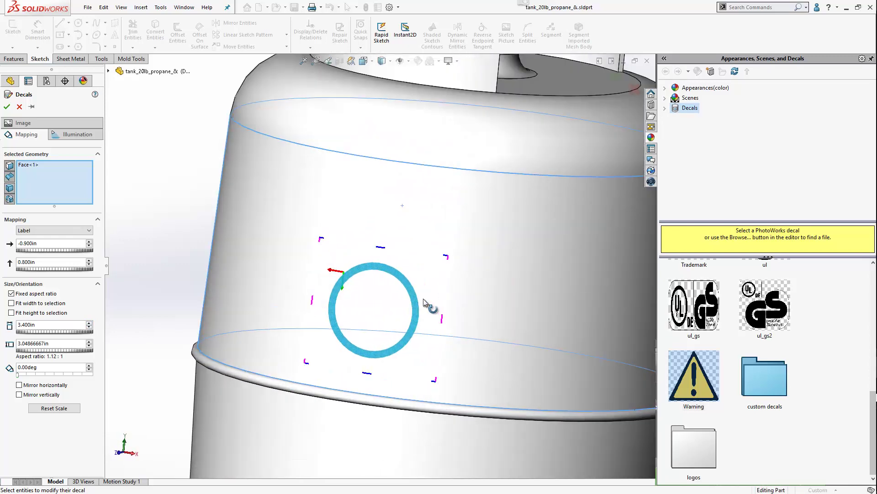
pyautogui.scroll(7, 429, 305)
pyautogui.moveTo(429, 306); pyautogui.dragTo(219, 262, button='middle')
pyautogui.scroll(-3, 393, 270)
pyautogui.scroll(-1, 392, 265)
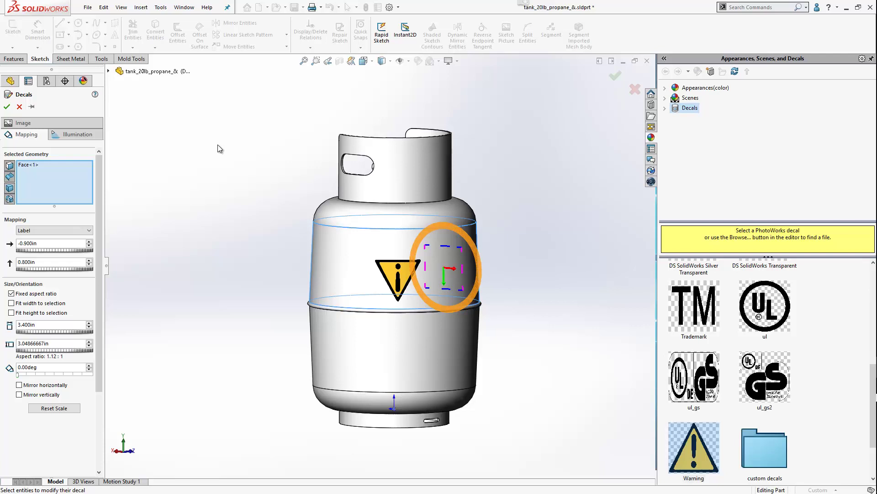
pyautogui.click(7, 107)
# - Switch to the Full_Grill_Assembly_& document and examine the Warning decals on the top cover and propane tank
pyautogui.press('super+Tab')
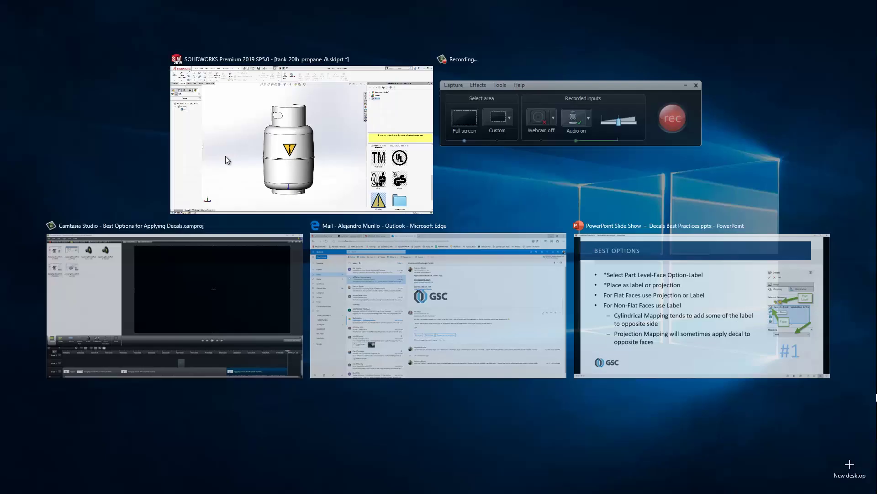
pyautogui.click(323, 146)
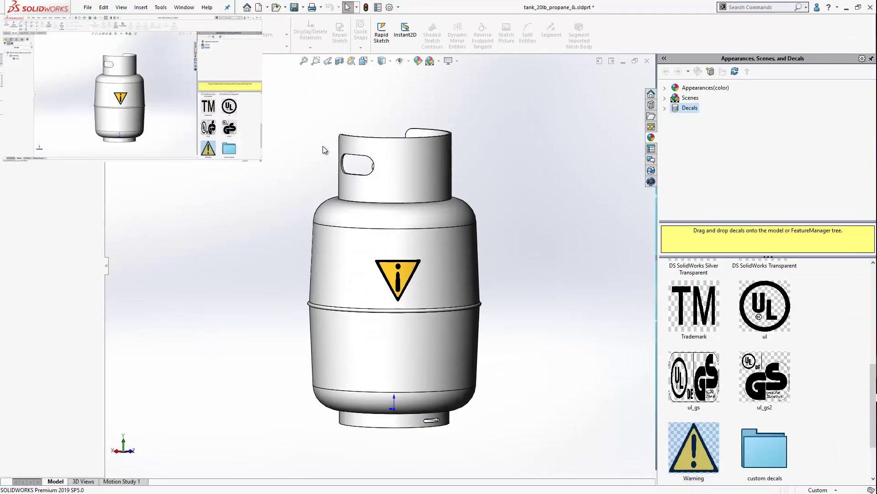
pyautogui.hotkey('ctrl', 'Tab')
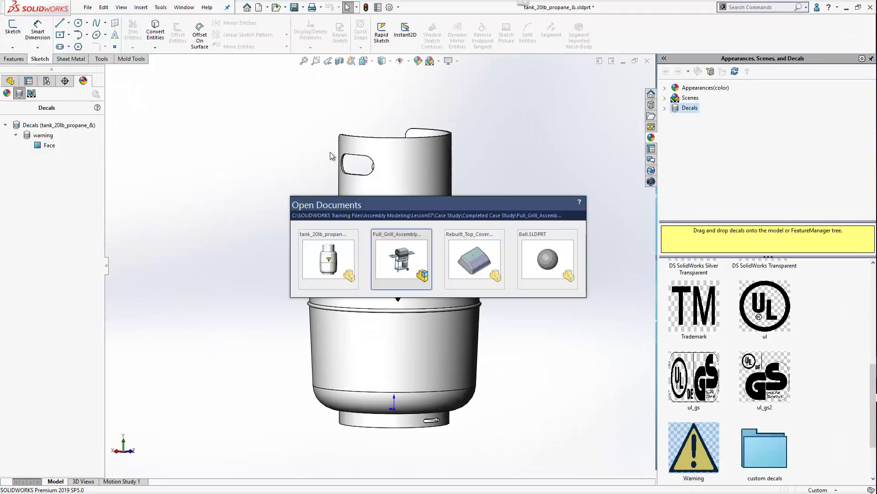
pyautogui.click(396, 251)
pyautogui.moveTo(421, 254); pyautogui.dragTo(432, 229, button='middle')
pyautogui.scroll(-3, 434, 224)
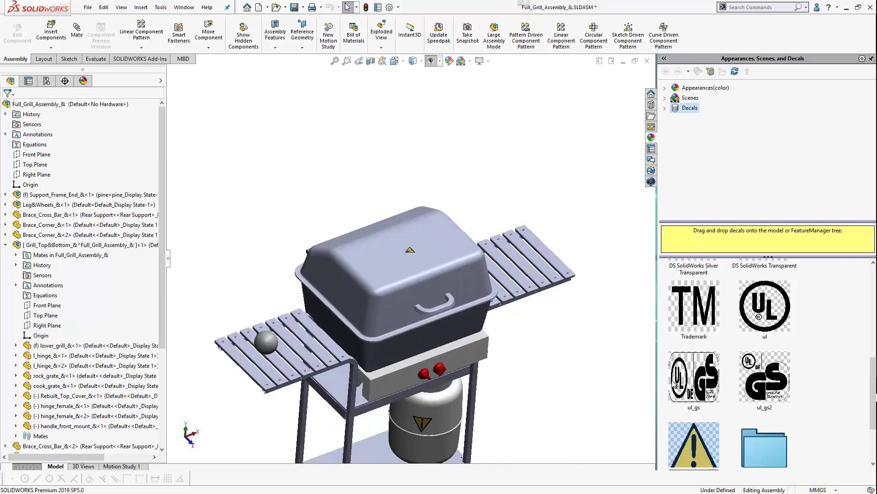
pyautogui.scroll(5, 774, 373)
pyautogui.moveTo(753, 300)
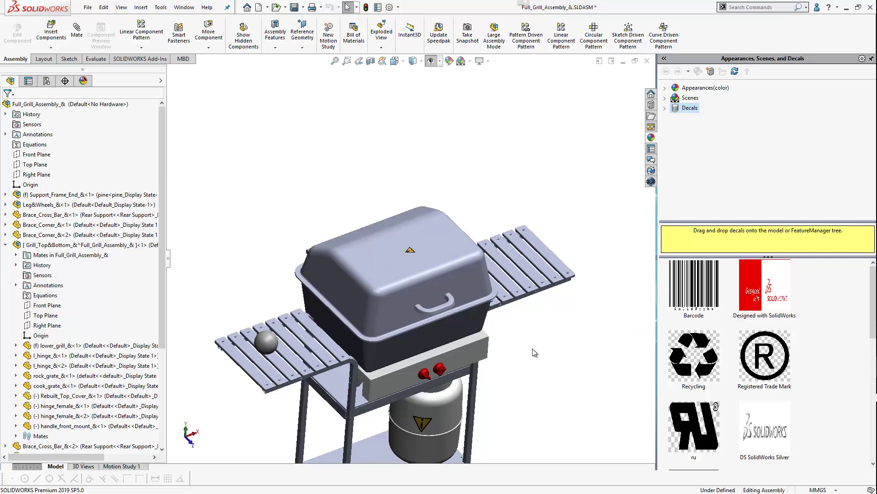
pyautogui.scroll(2, 532, 350)
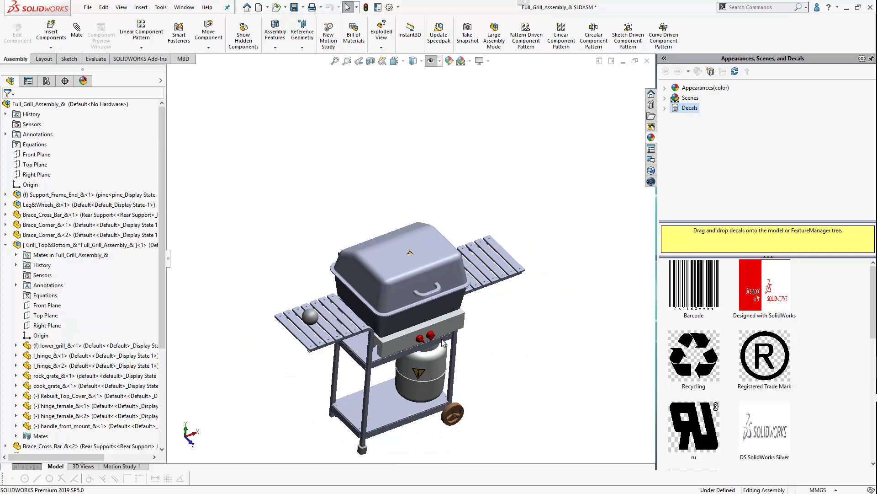
pyautogui.scroll(-3, 432, 353)
pyautogui.scroll(-2, 427, 352)
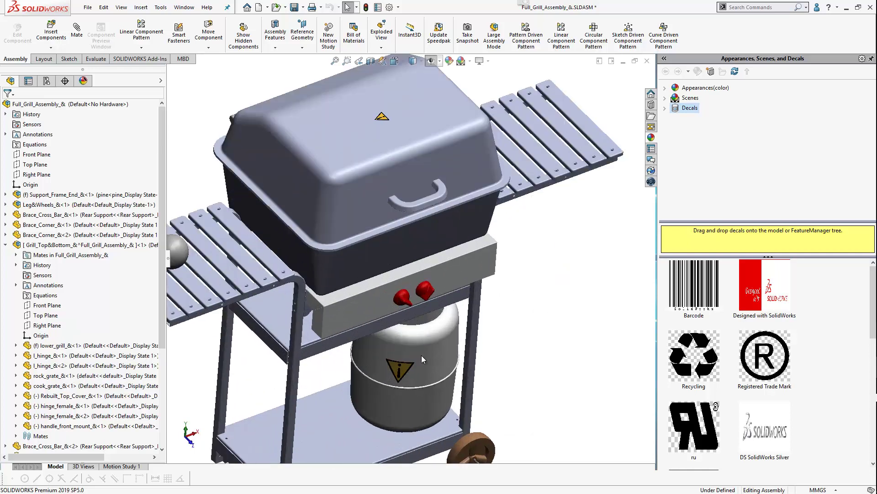
# - Apply the Designed with SolidWorks decal to the grill's top cover within the full assembly
pyautogui.scroll(-5, 386, 133)
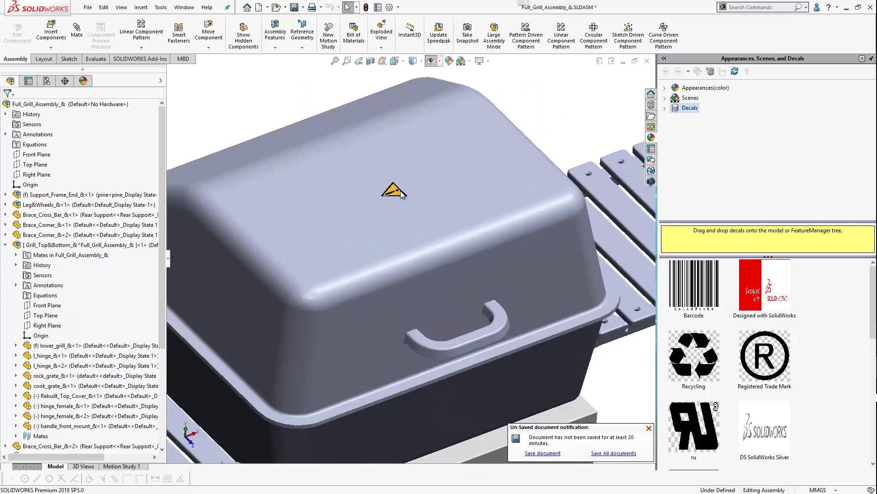
pyautogui.scroll(4, 400, 191)
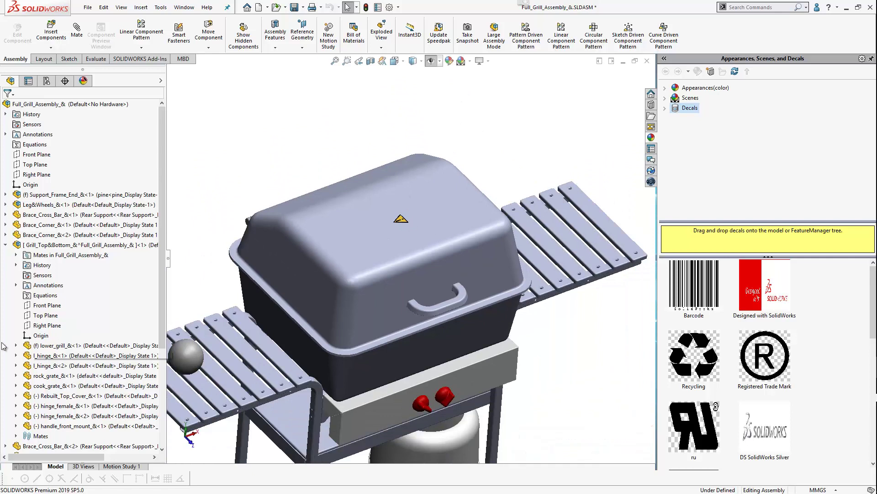
pyautogui.click(5, 245)
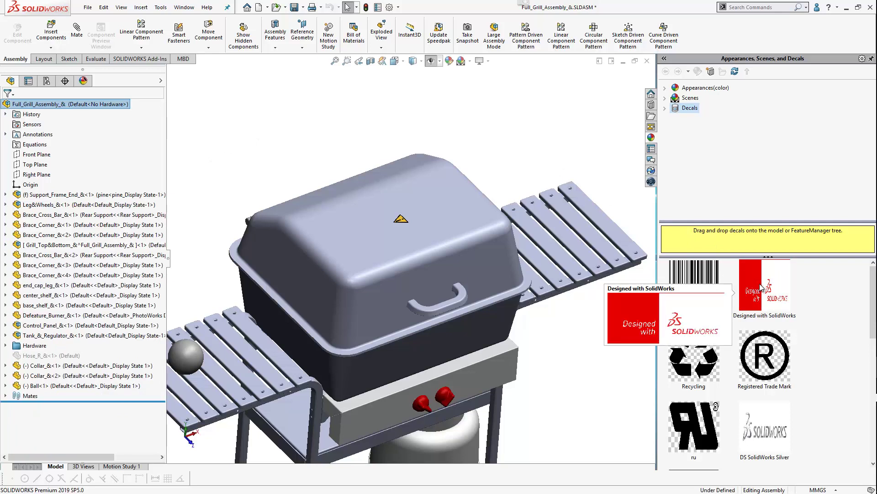
pyautogui.moveTo(764, 288); pyautogui.dragTo(364, 229)
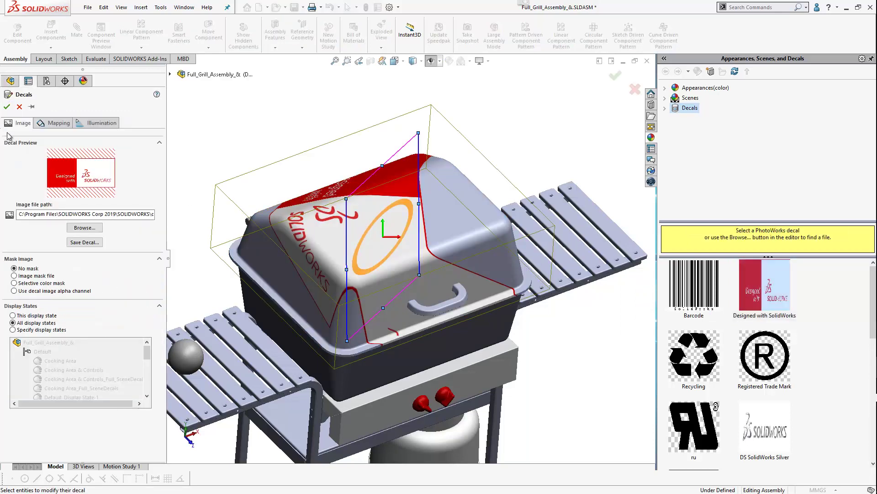
# - Use Projection mapping for the logo decal, with the cover's flat top face as the Selected Reference for the projection direction
pyautogui.click(46, 123)
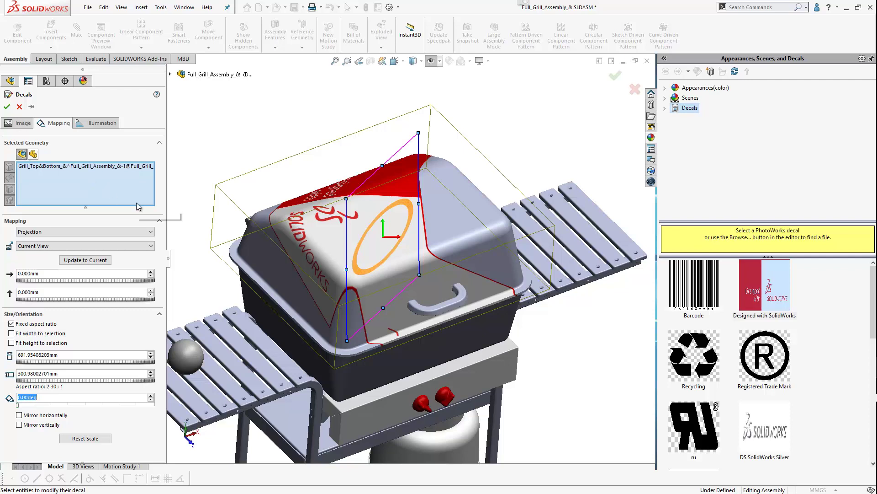
pyautogui.click(60, 233)
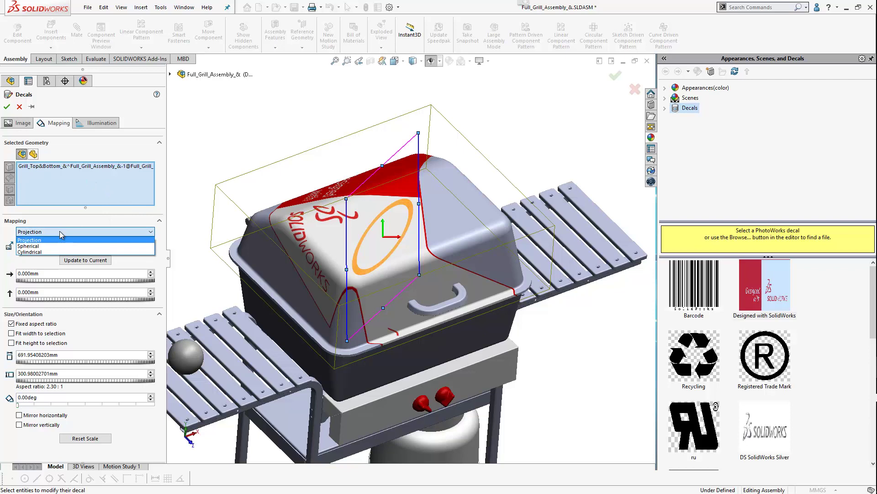
pyautogui.click(37, 242)
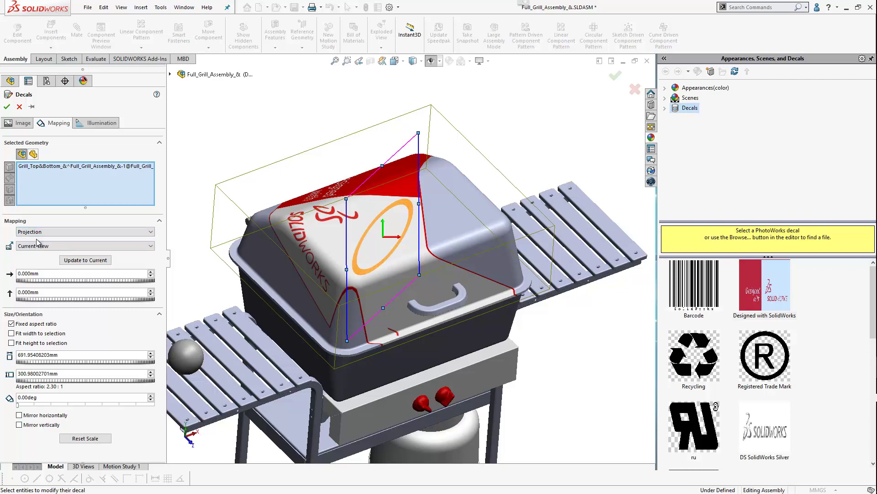
pyautogui.click(67, 246)
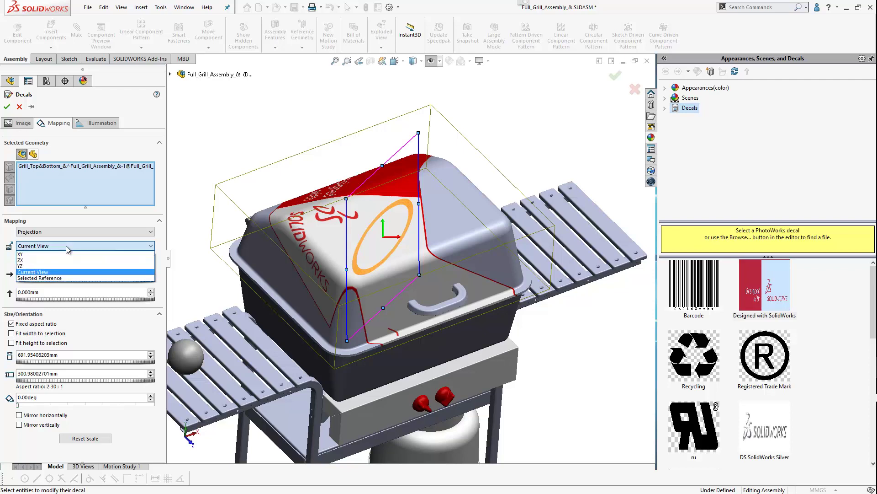
pyautogui.click(37, 277)
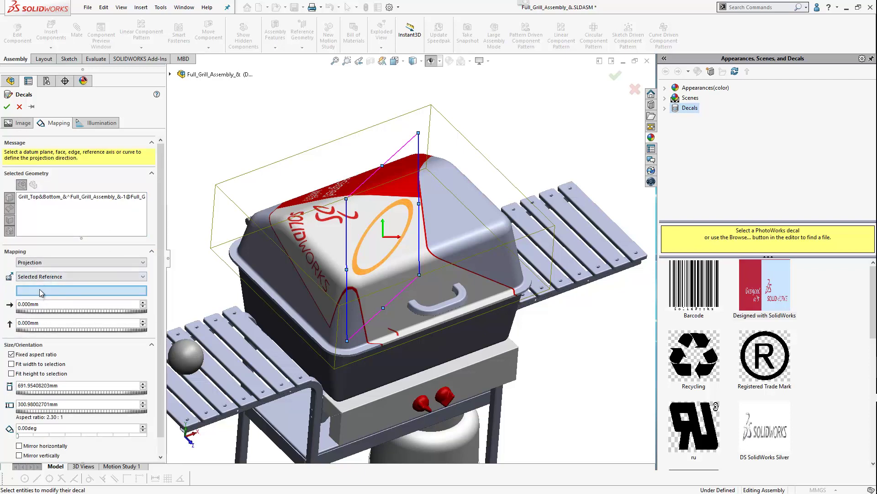
pyautogui.moveTo(289, 185); pyautogui.dragTo(348, 201, button='middle')
pyautogui.scroll(-3, 478, 184)
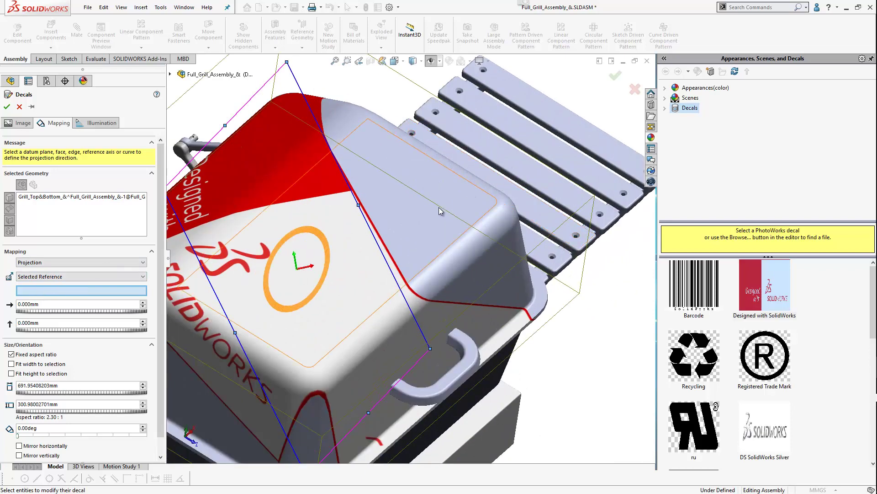
pyautogui.click(462, 199)
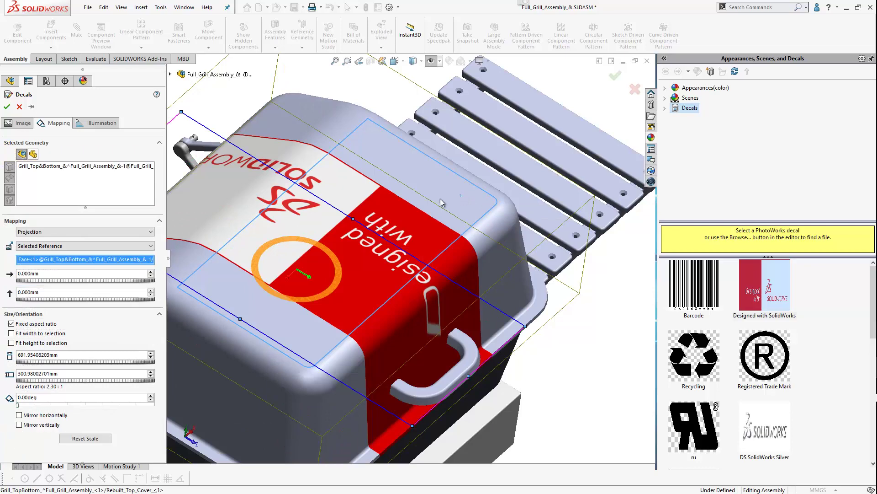
# - Set the logo decal's width to 300 mm with fixed aspect ratio, rotate it 90 degrees and accept it
pyautogui.scroll(1, 461, 206)
pyautogui.moveTo(450, 207); pyautogui.dragTo(380, 214, button='middle')
pyautogui.doubleClick(76, 357)
pyautogui.write('3')
pyautogui.press('Return')
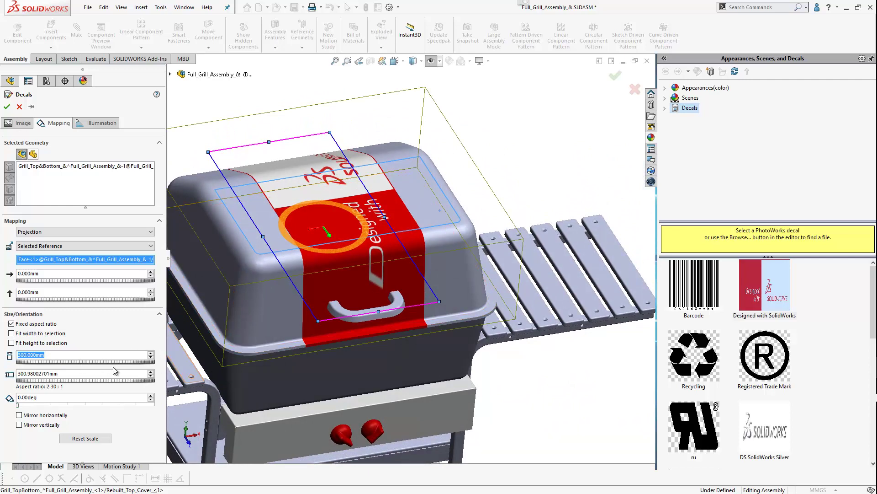
pyautogui.click(110, 373)
pyautogui.doubleClick(83, 399)
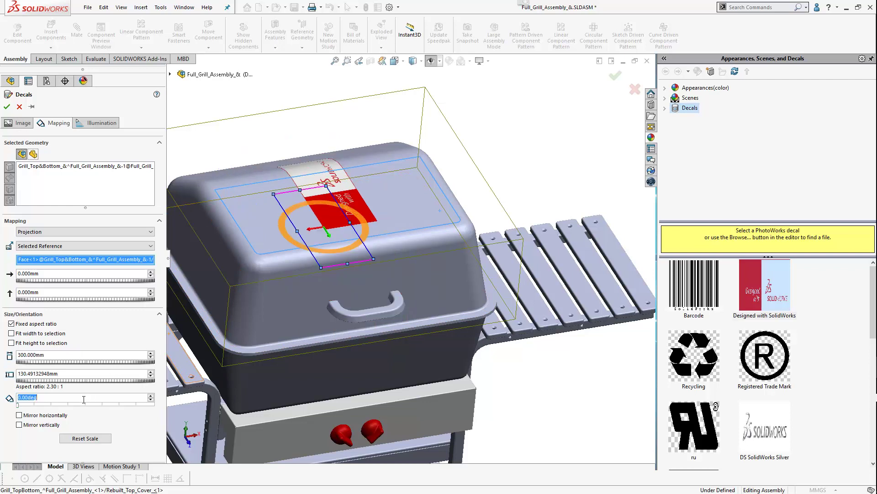
pyautogui.write('90')
pyautogui.click(82, 374)
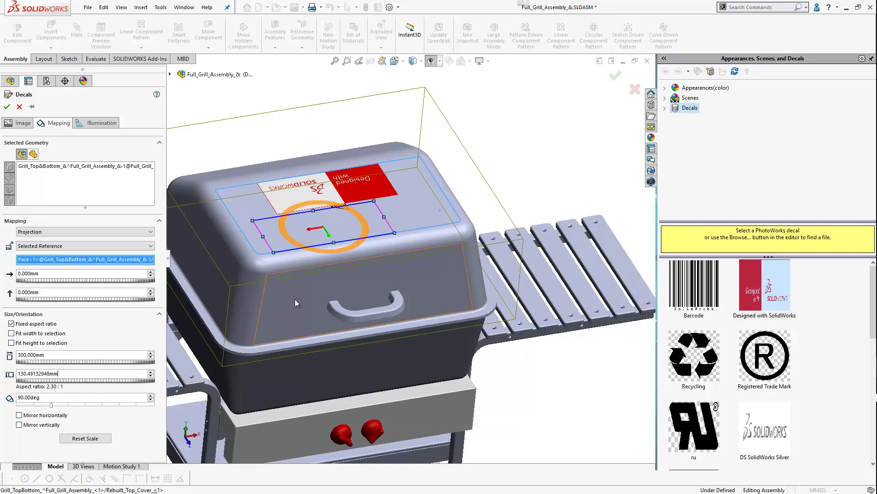
pyautogui.keyDown('ctrl'); pyautogui.moveTo(349, 243); pyautogui.dragTo(382, 256, button='middle'); pyautogui.keyUp('ctrl')
pyautogui.scroll(-2, 289, 241)
pyautogui.moveTo(319, 211); pyautogui.dragTo(305, 229, button='middle')
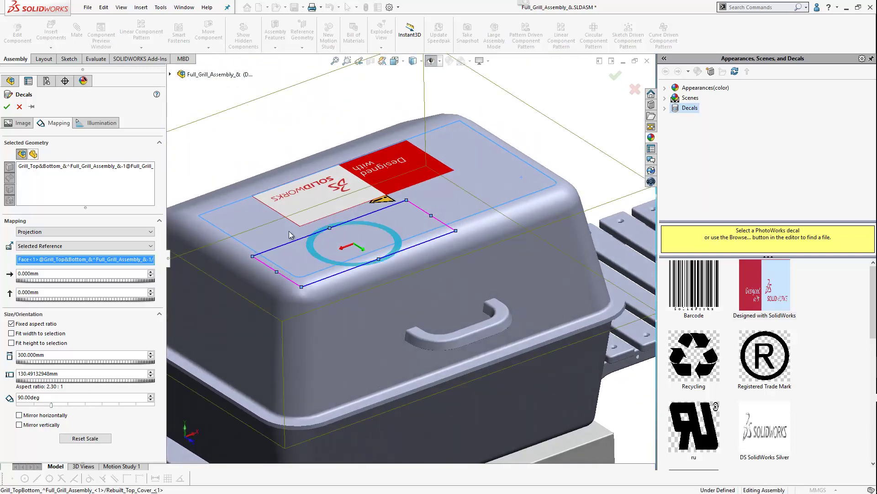
pyautogui.click(7, 107)
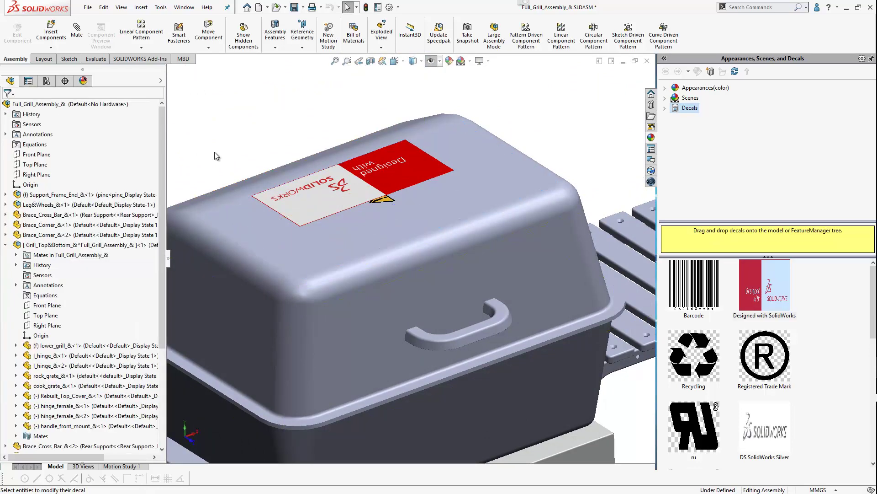
# - Isolate the top cover and examine its underside for the projected logo decal
pyautogui.scroll(5, 340, 212)
pyautogui.scroll(-6, 350, 245)
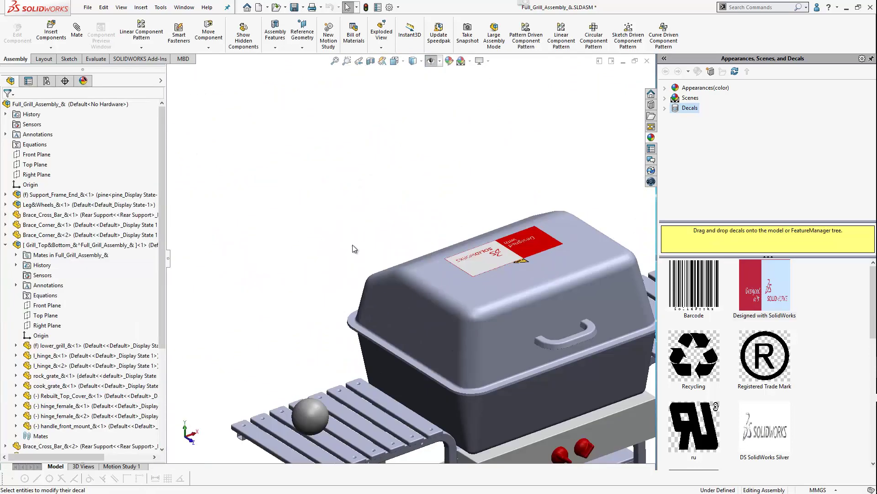
pyautogui.rightClick(400, 300)
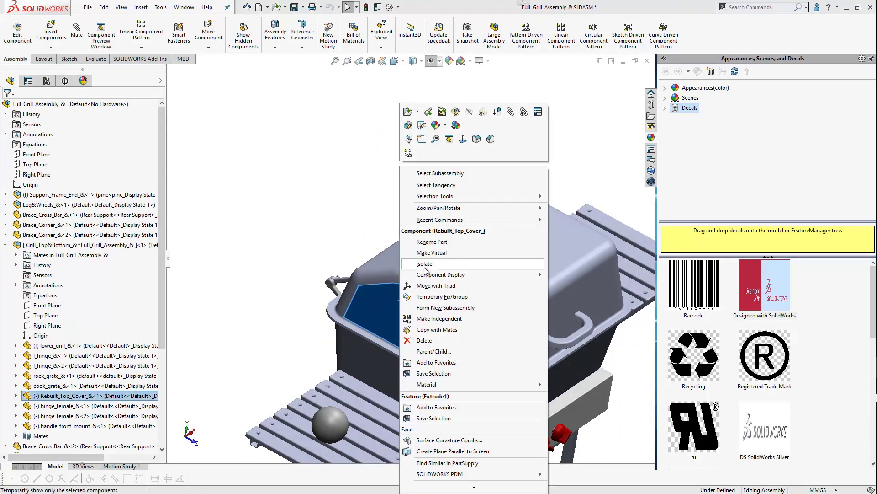
pyautogui.press('Escape')
pyautogui.moveTo(376, 305); pyautogui.dragTo(371, 137, button='middle')
pyautogui.scroll(-3, 494, 263)
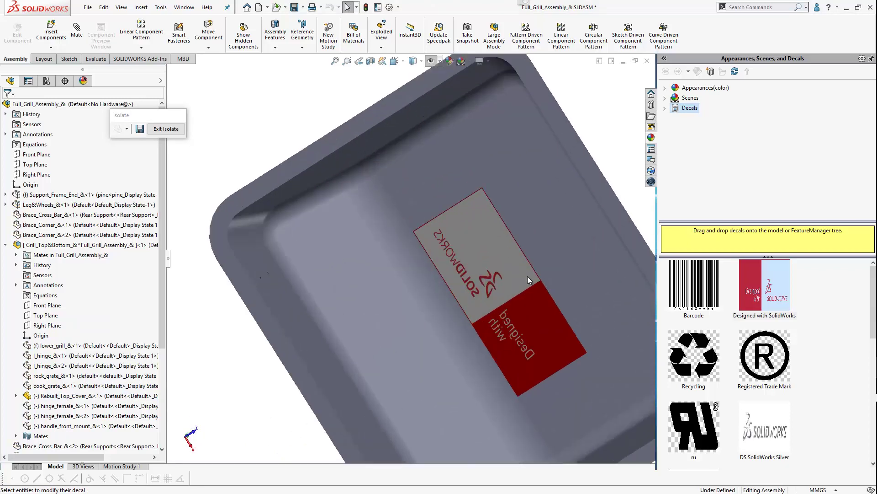
pyautogui.scroll(2, 526, 279)
pyautogui.scroll(-1, 522, 284)
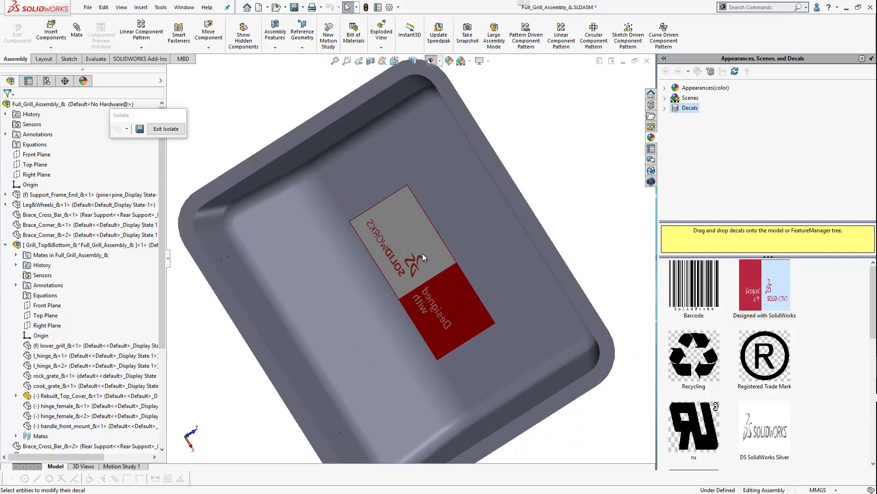
pyautogui.scroll(1, 397, 251)
pyautogui.scroll(-2, 397, 251)
pyautogui.moveTo(410, 269); pyautogui.dragTo(435, 335, button='middle')
pyautogui.scroll(3, 424, 265)
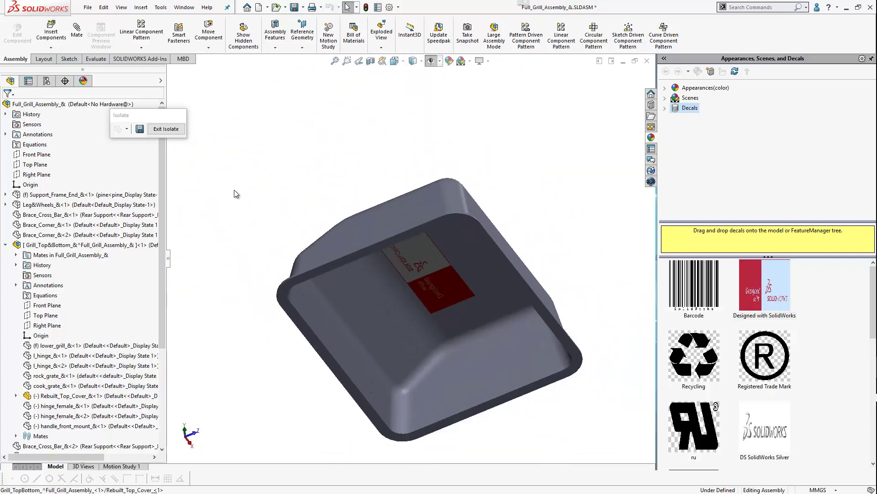
# - Exit the isolated display and return to viewing the whole grill assembly
pyautogui.click(165, 129)
pyautogui.moveTo(368, 269); pyautogui.dragTo(378, 272, button='middle')
pyautogui.scroll(6, 402, 260)
pyautogui.scroll(-5, 418, 164)
pyautogui.moveTo(372, 224); pyautogui.dragTo(338, 236, button='middle')
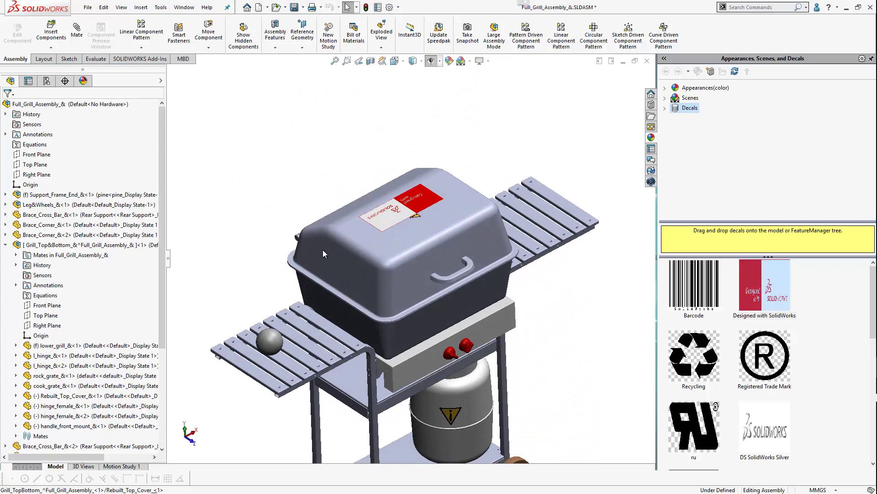
# - Open the Rebuilt_Top_Cover_& part to check which decals it carries, and return to the Full_Grill_Assembly_& document
pyautogui.rightClick(330, 249)
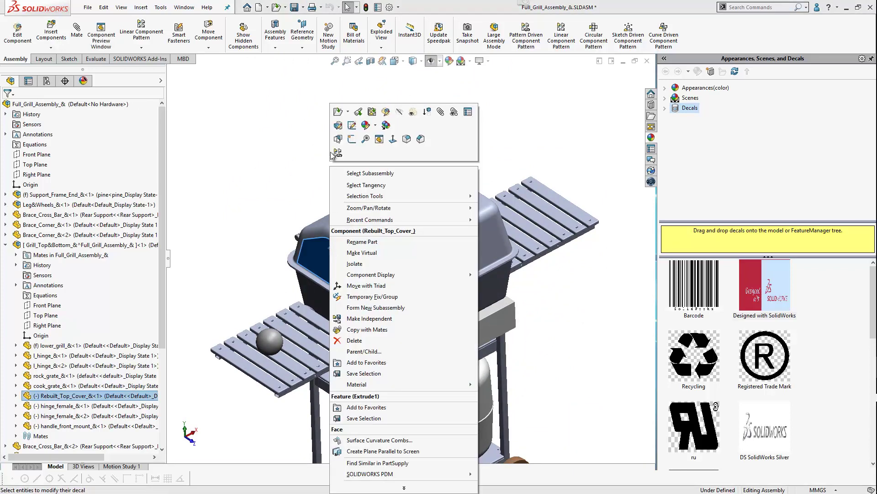
pyautogui.click(338, 114)
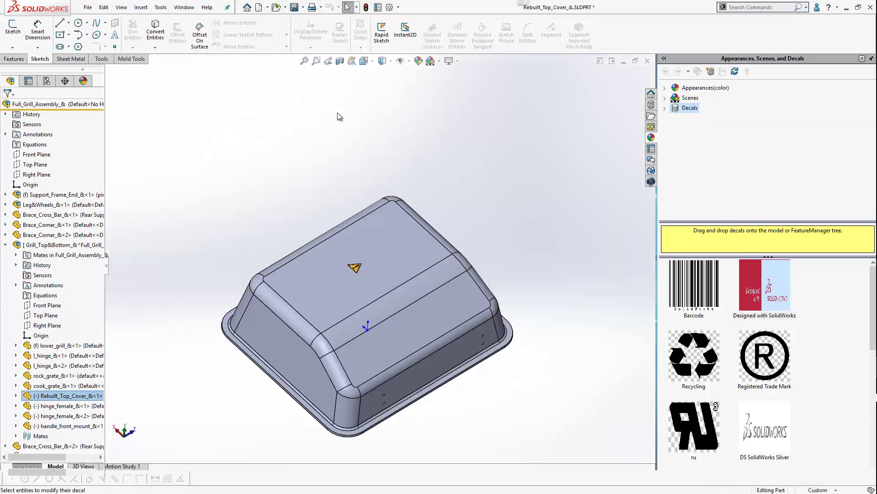
pyautogui.scroll(-3, 336, 267)
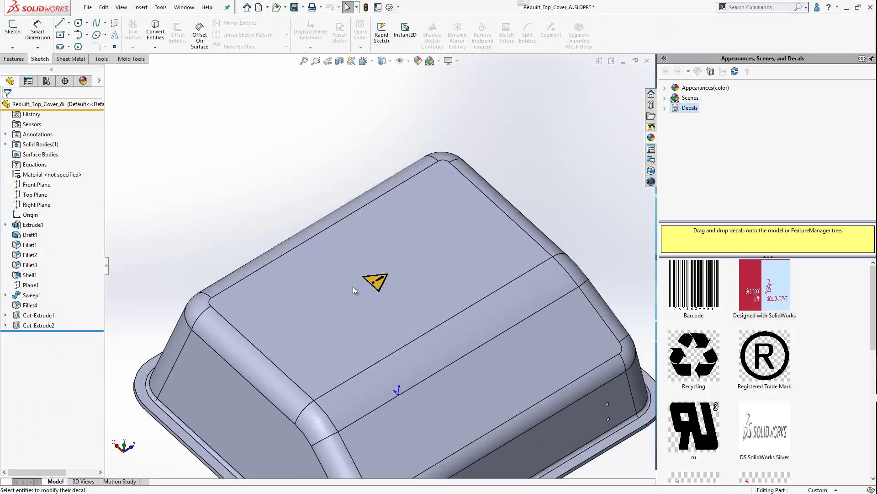
pyautogui.scroll(3, 336, 279)
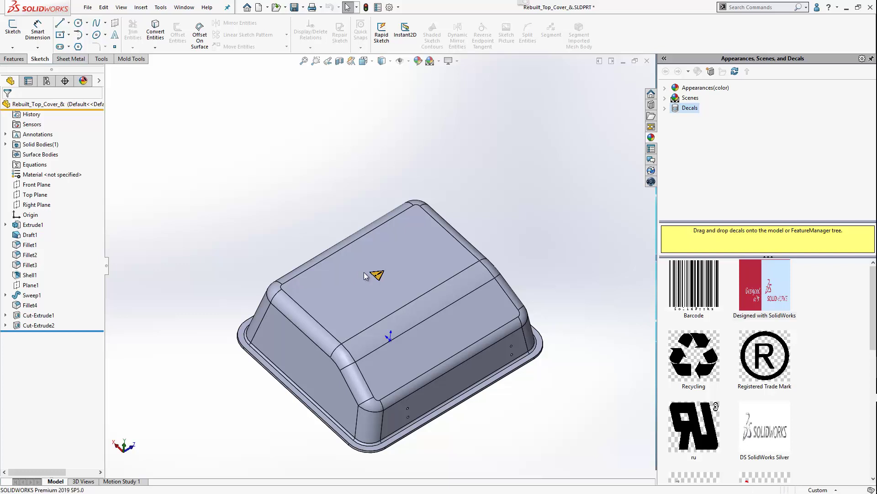
pyautogui.hotkey('ctrl', 'Tab')
pyautogui.click(418, 260)
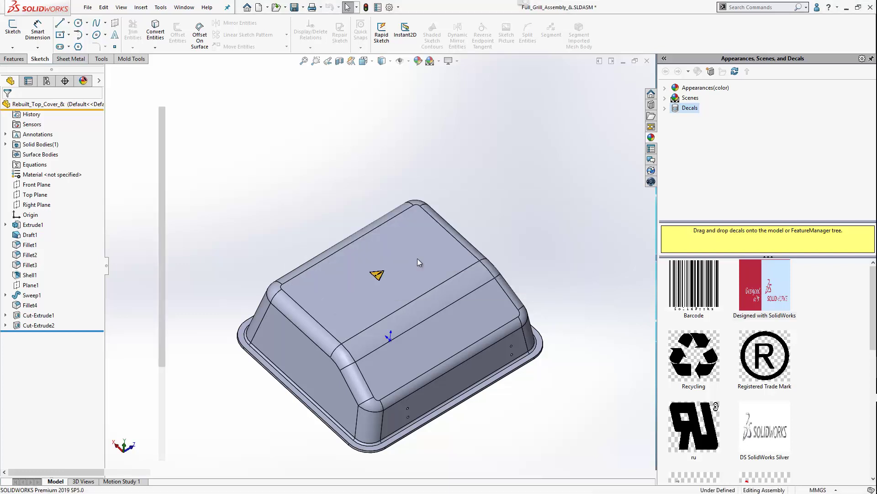
pyautogui.scroll(-1, 455, 240)
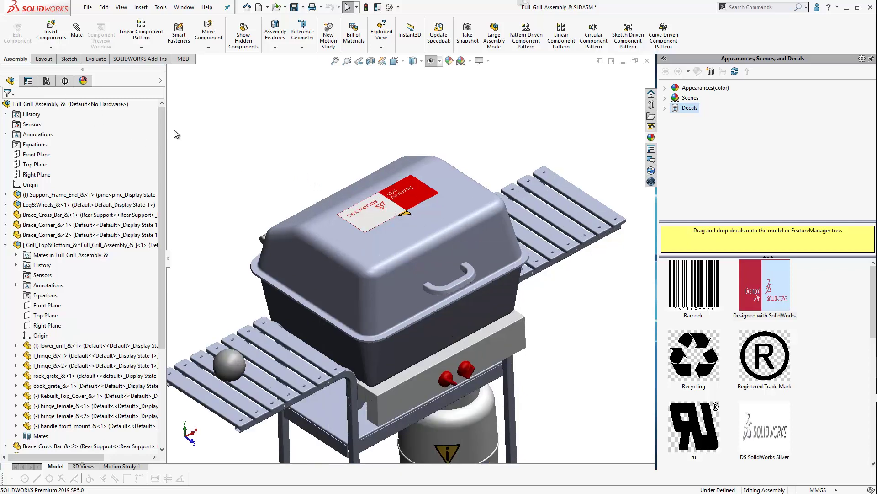
# - List the assembly's decals and delete the sw_logo_designed_by decal stored under Full_Grill_Assembly_&
pyautogui.scroll(-2, 289, 182)
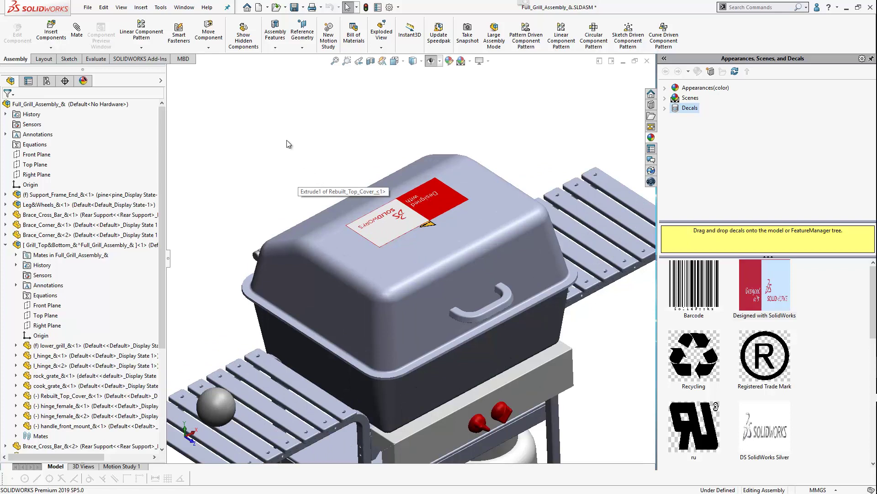
pyautogui.scroll(1, 302, 170)
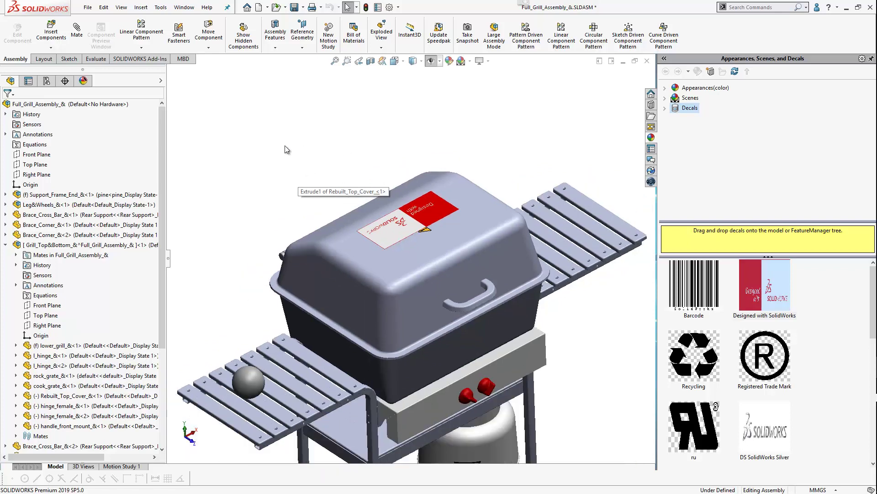
pyautogui.click(47, 81)
pyautogui.click(83, 81)
pyautogui.click(5, 125)
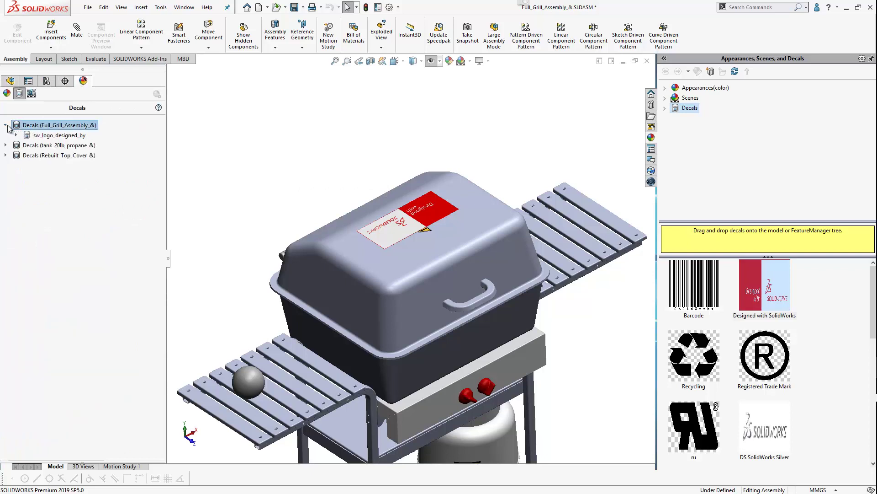
pyautogui.rightClick(38, 135)
pyautogui.click(60, 162)
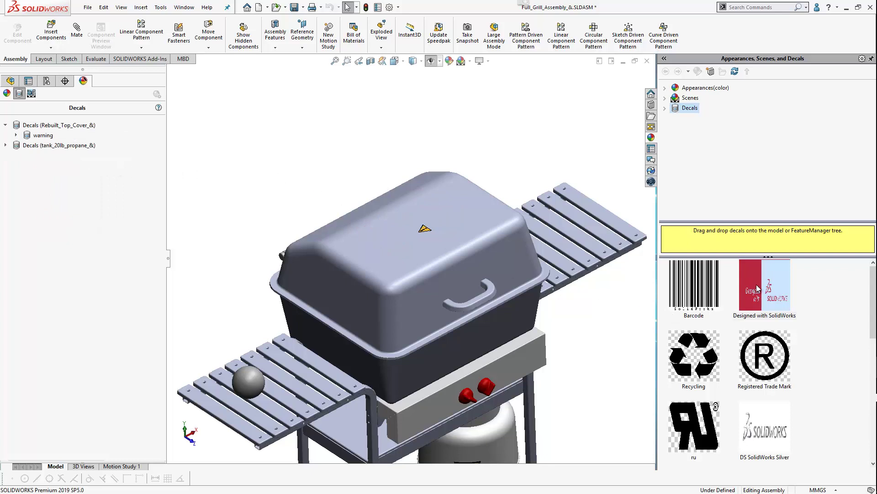
# - Place the Designed with SolidWorks decal on the grill's top cover and set its mapping to apply at part document level
pyautogui.moveTo(759, 290); pyautogui.dragTo(380, 239)
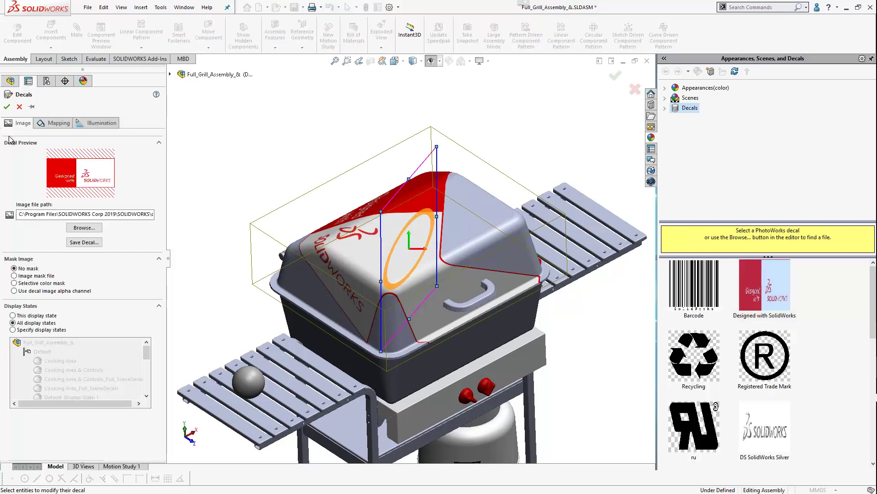
pyautogui.click(41, 125)
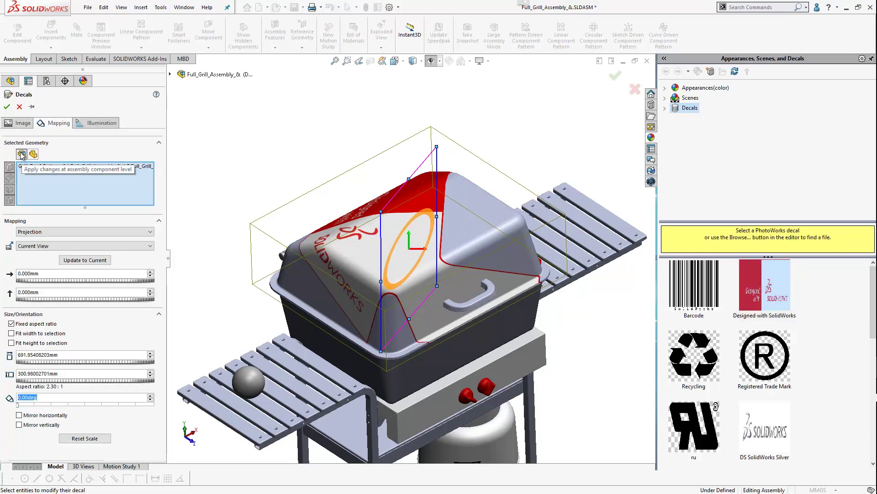
pyautogui.click(21, 154)
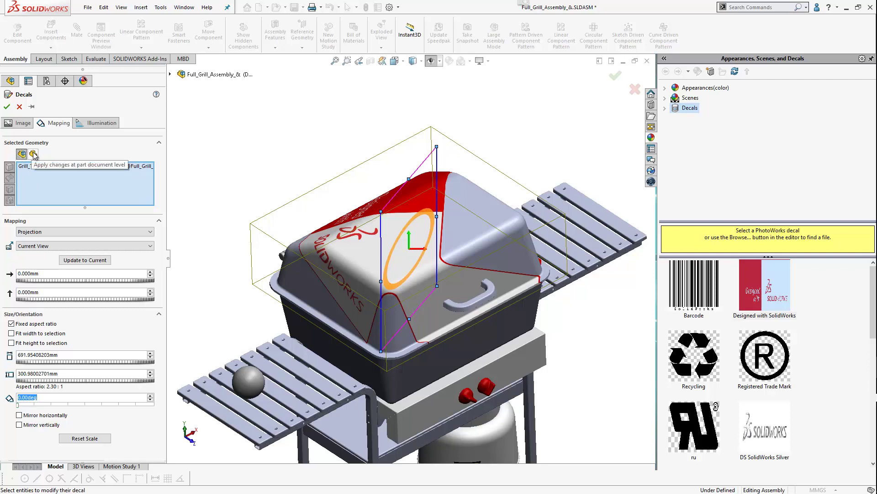
pyautogui.click(33, 154)
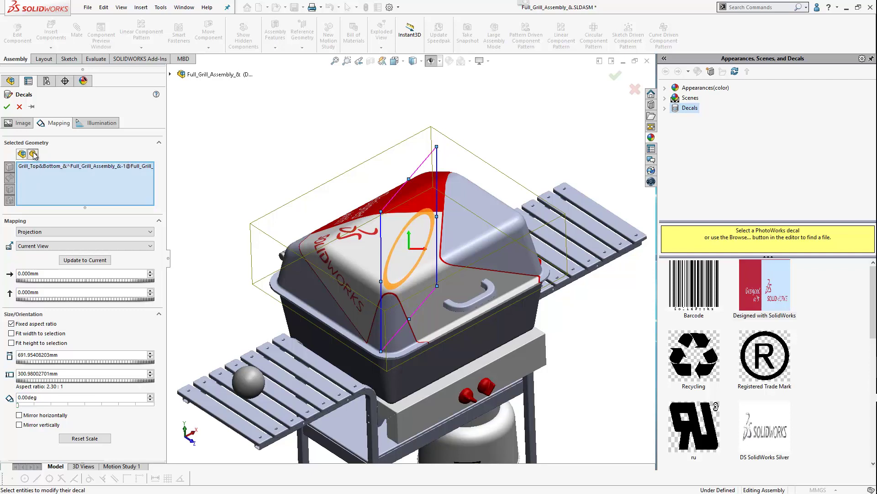
# - Clear the decal's selected geometry and apply it to only the flat top face of the cover using face selection
pyautogui.rightClick(50, 170)
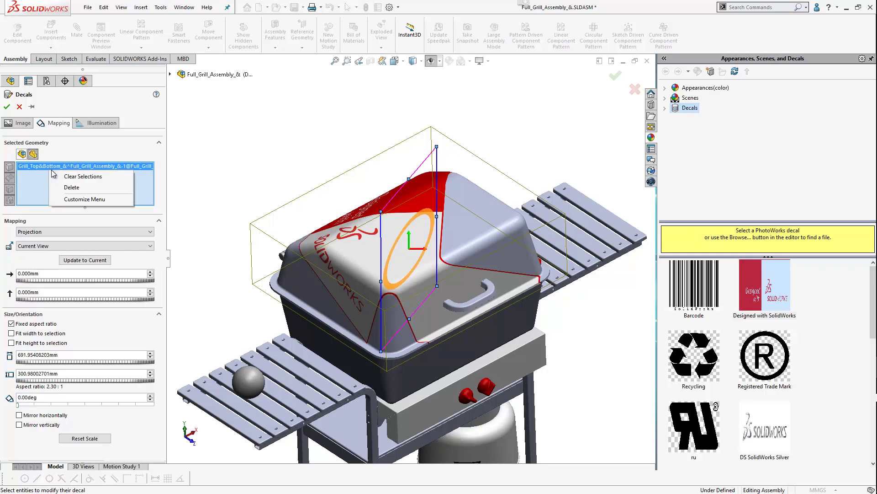
pyautogui.click(67, 177)
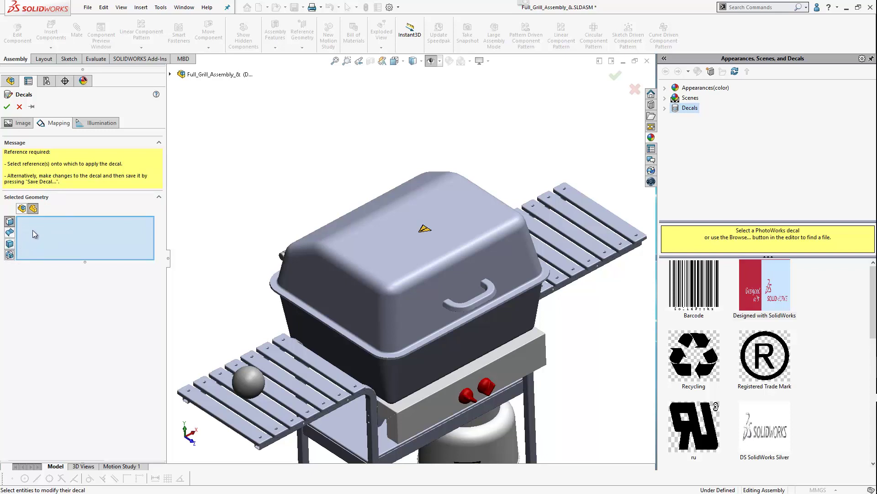
pyautogui.click(9, 222)
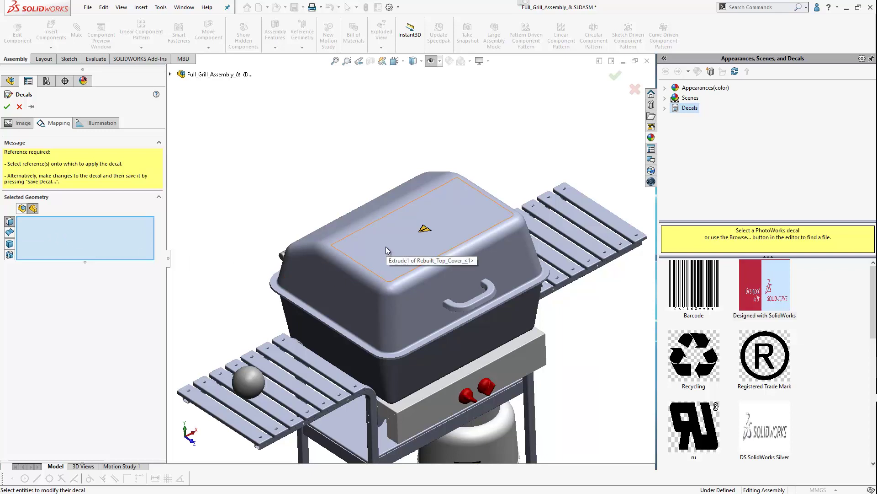
pyautogui.click(386, 247)
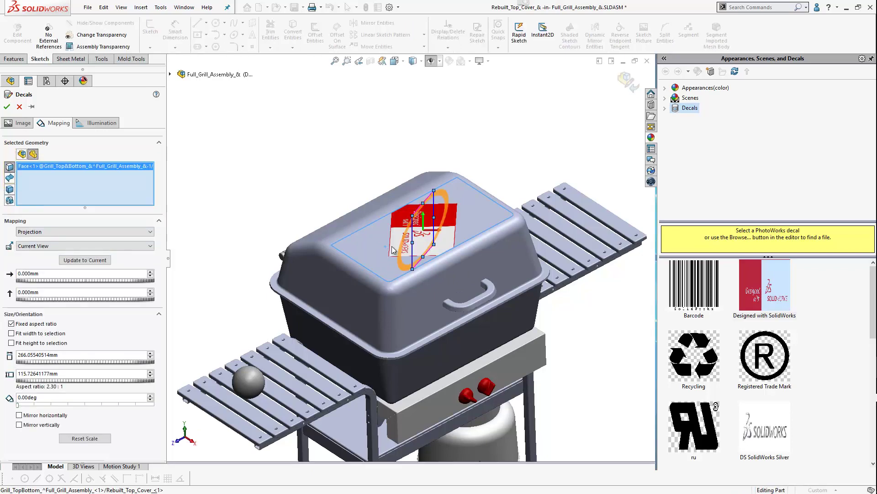
# - Change the decal's mapping type to Label and accept the decal on the cover's top face
pyautogui.scroll(-5, 365, 253)
pyautogui.moveTo(337, 259)
pyautogui.mouseDown(button='middle')
pyautogui.moveTo(391, 249)
pyautogui.moveTo(346, 259)
pyautogui.moveTo(346, 251)
pyautogui.mouseUp(button='middle')
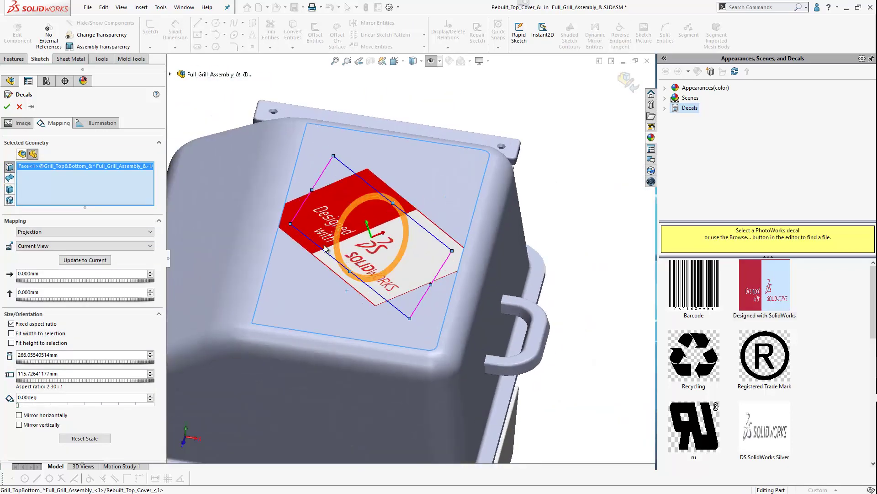
pyautogui.click(73, 232)
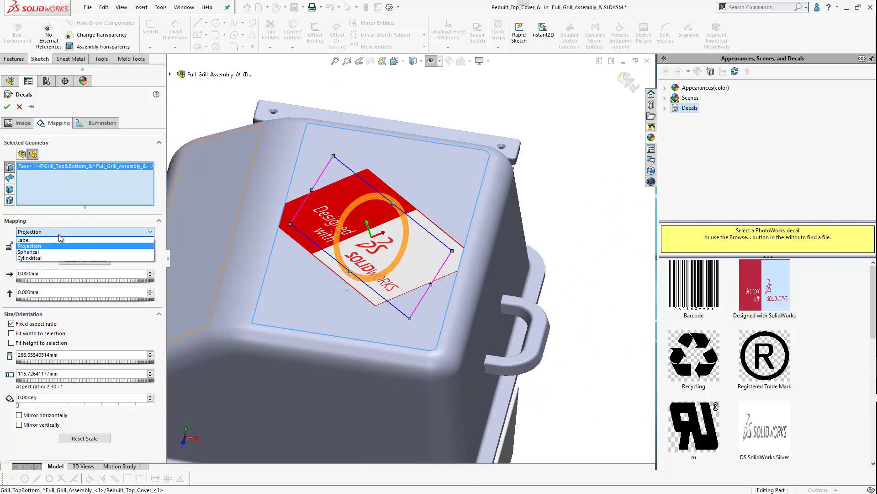
pyautogui.click(32, 242)
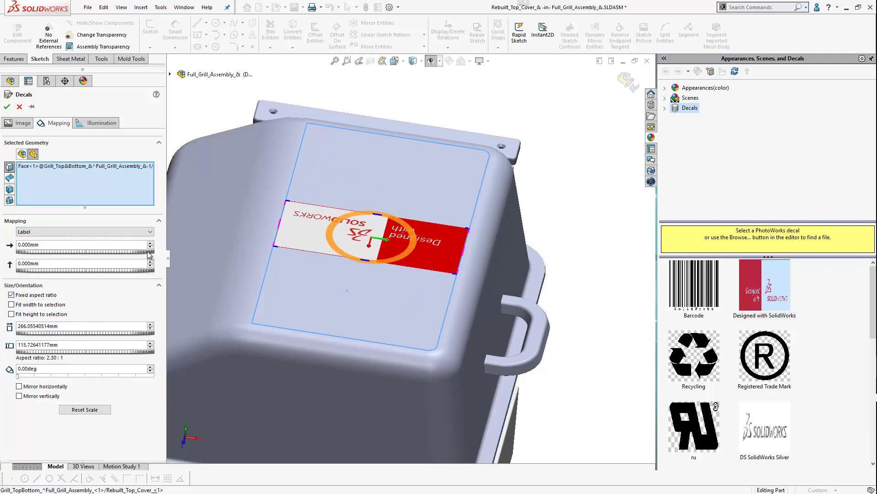
pyautogui.scroll(3, 360, 274)
pyautogui.moveTo(447, 285); pyautogui.dragTo(313, 259, button='middle')
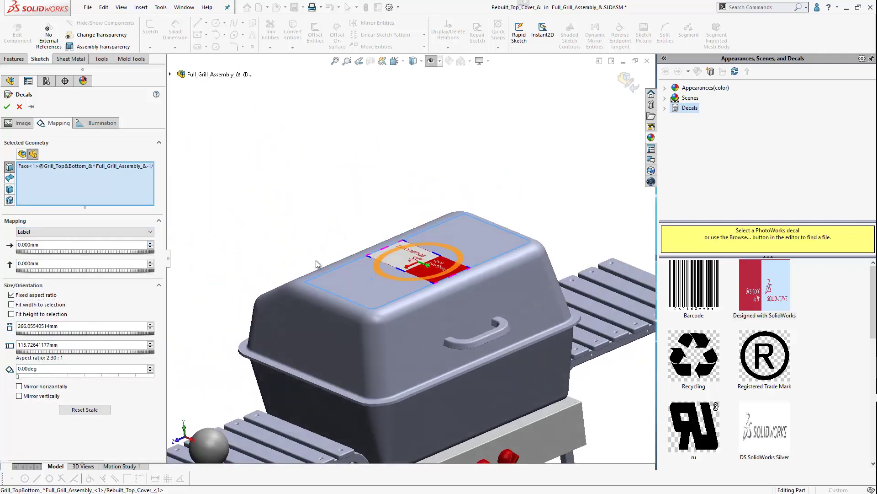
pyautogui.moveTo(339, 231); pyautogui.dragTo(343, 237, button='middle')
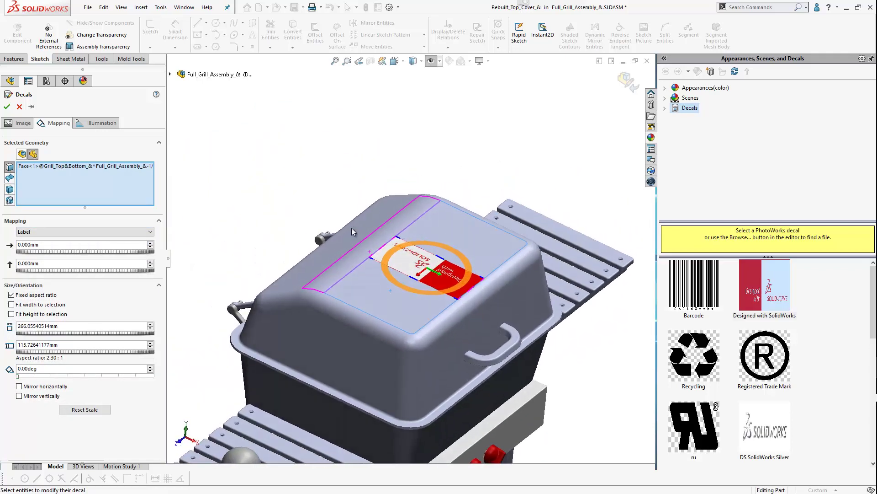
pyautogui.scroll(-2, 285, 230)
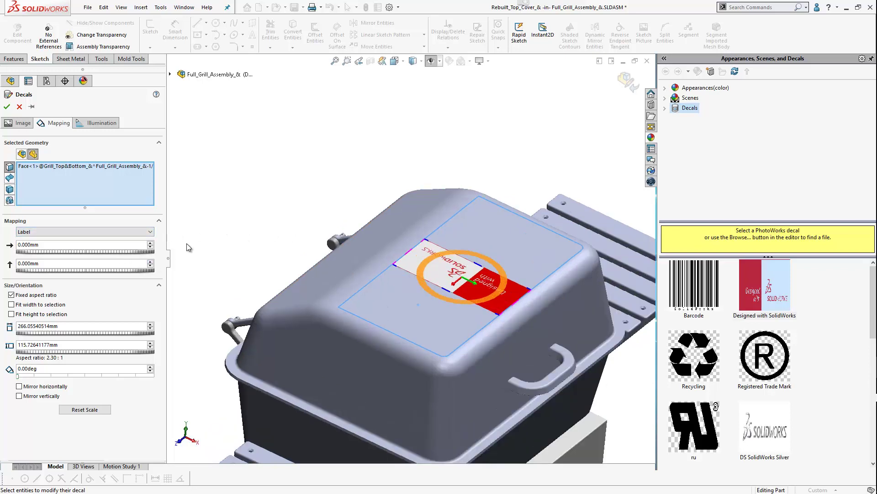
pyautogui.click(7, 106)
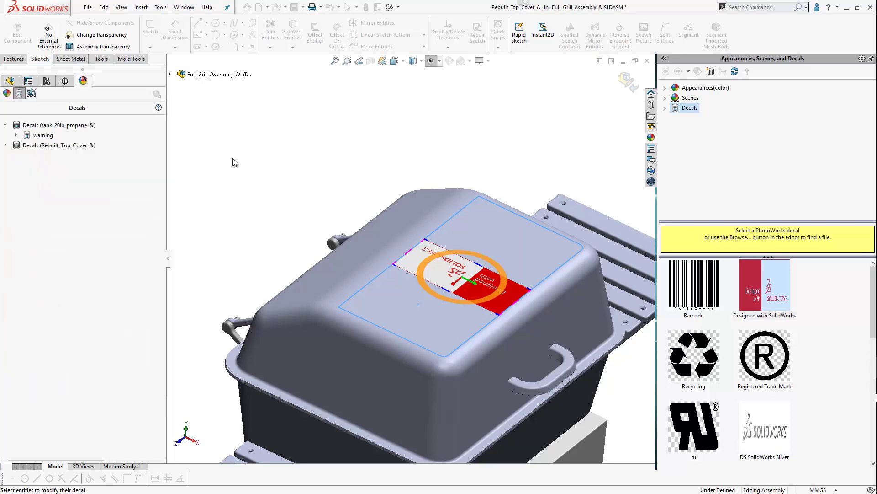
# - Open the Rebuilt_Top_Cover_& part from the grill assembly
pyautogui.scroll(3, 235, 170)
pyautogui.moveTo(239, 180); pyautogui.dragTo(379, 192, button='middle')
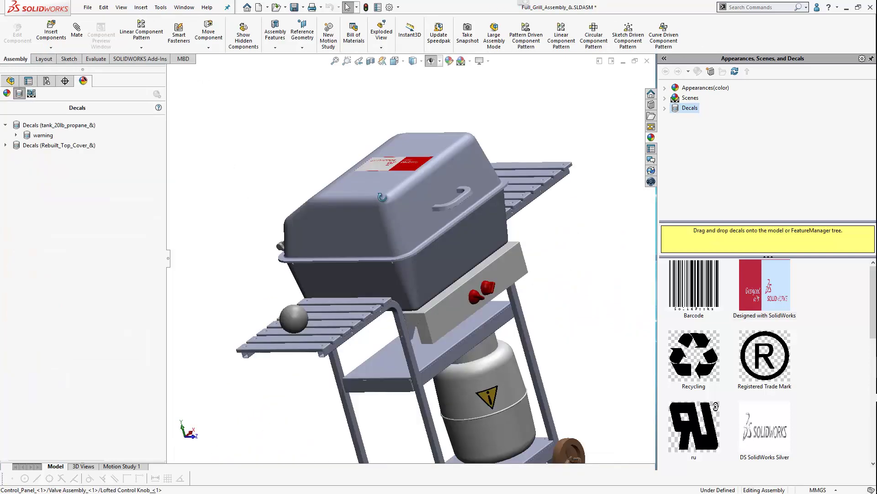
pyautogui.scroll(-4, 379, 192)
pyautogui.rightClick(314, 185)
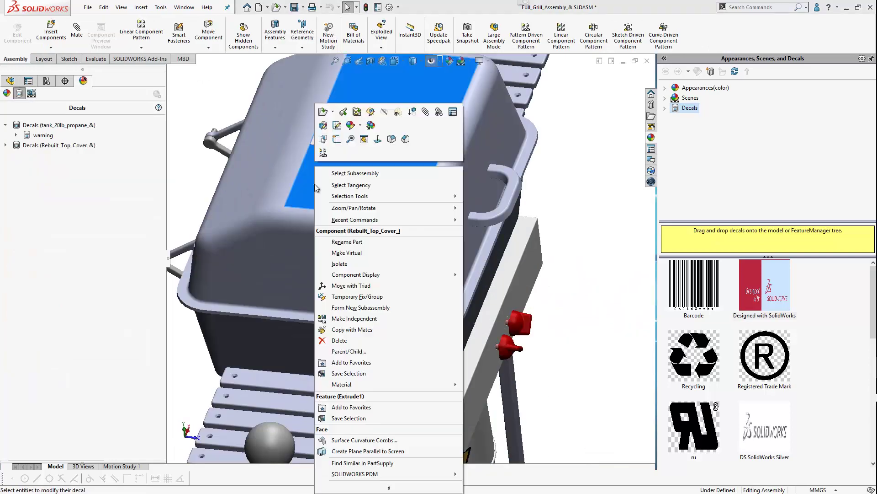
pyautogui.click(323, 139)
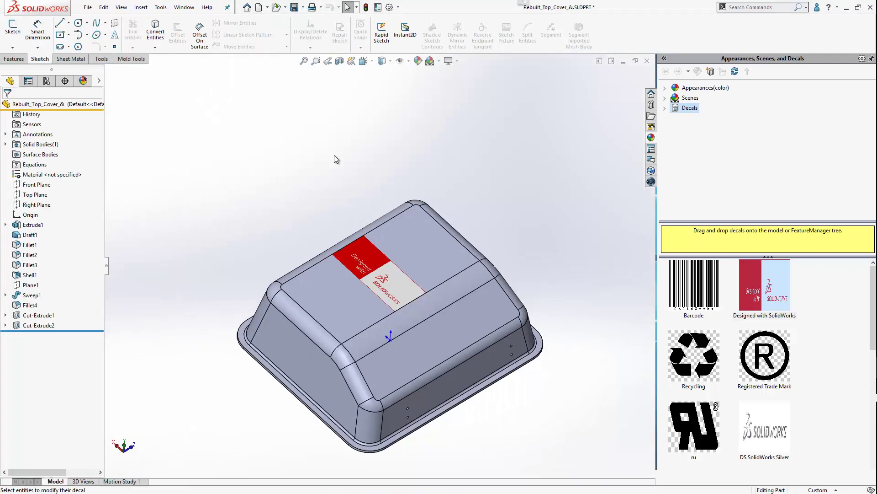
# - Examine the top cover part from outside and underneath to check which faces carry the logo decal
pyautogui.moveTo(333, 153); pyautogui.dragTo(356, 126, button='middle')
pyautogui.moveTo(346, 172); pyautogui.dragTo(350, 300, button='middle')
pyautogui.scroll(-3, 350, 299)
pyautogui.scroll(2, 351, 304)
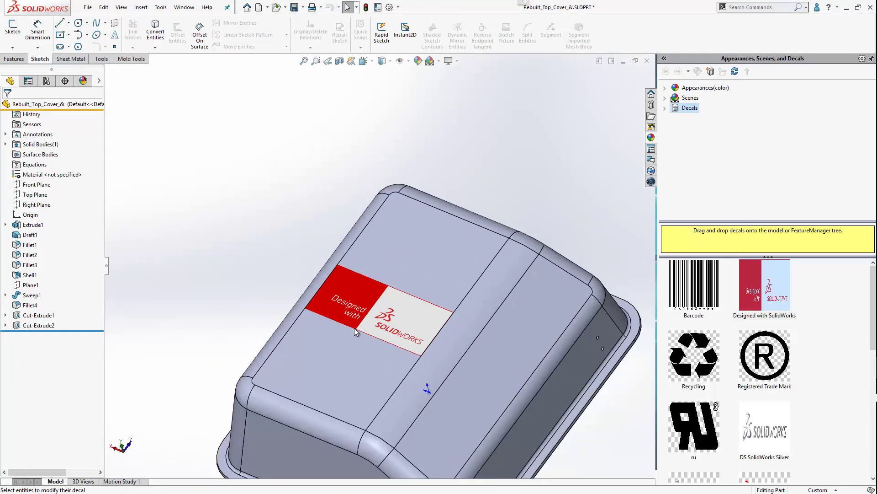
pyautogui.scroll(-2, 356, 329)
pyautogui.moveTo(328, 363); pyautogui.dragTo(334, 153, button='middle')
pyautogui.scroll(5, 335, 157)
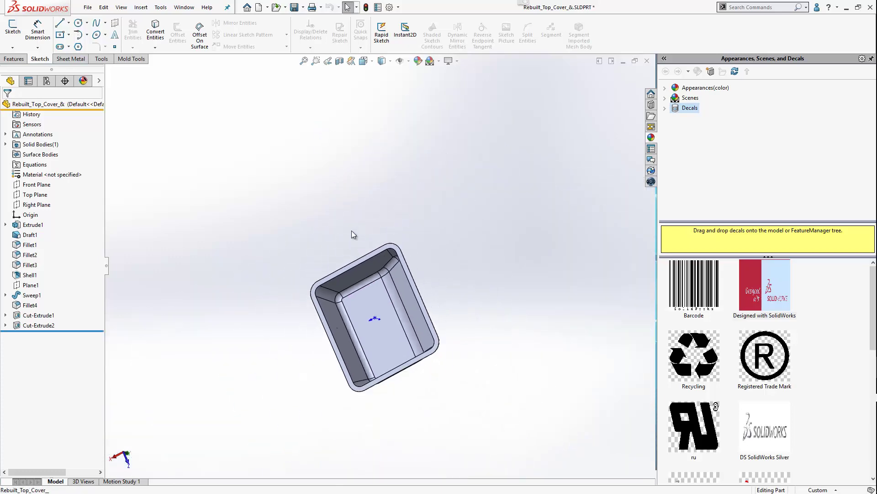
pyautogui.scroll(-3, 350, 225)
pyautogui.moveTo(350, 225); pyautogui.dragTo(386, 312, button='middle')
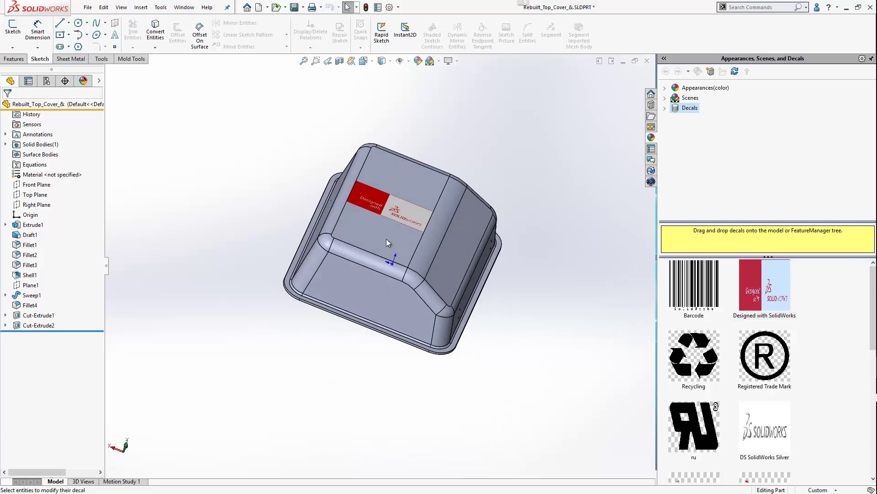
pyautogui.scroll(-4, 381, 236)
pyautogui.moveTo(382, 236); pyautogui.dragTo(358, 223, button='middle')
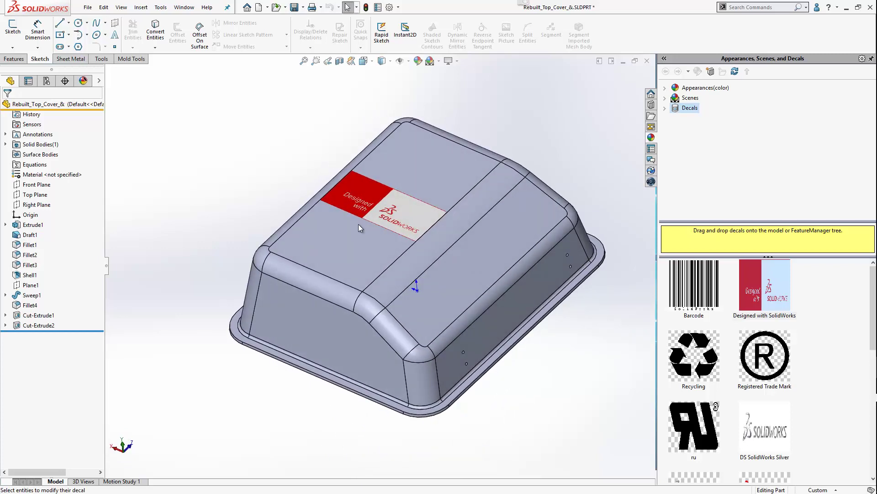
# - Return to the Full_Grill_Assembly_& document and view the top cover with its decal from the front
pyautogui.hotkey('ctrl', 'Tab')
pyautogui.click(390, 257)
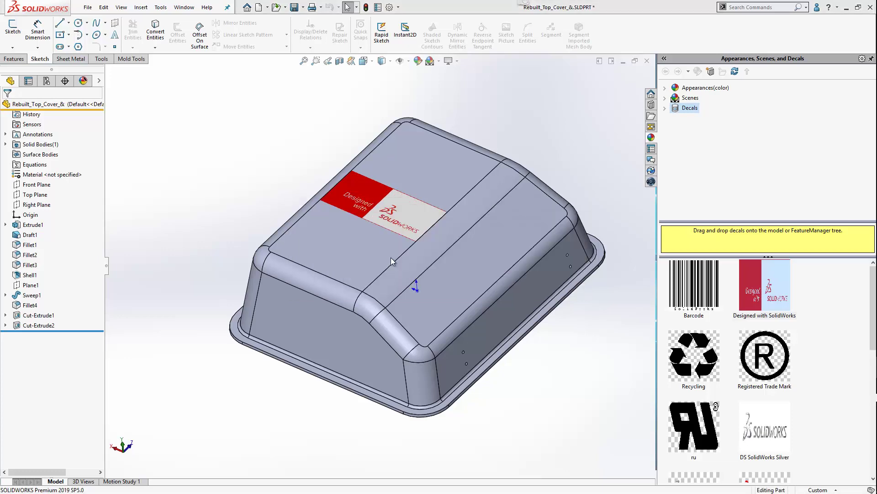
pyautogui.scroll(2, 393, 256)
pyautogui.middleClick(397, 269)
pyautogui.moveTo(397, 269); pyautogui.dragTo(355, 248, button='middle')
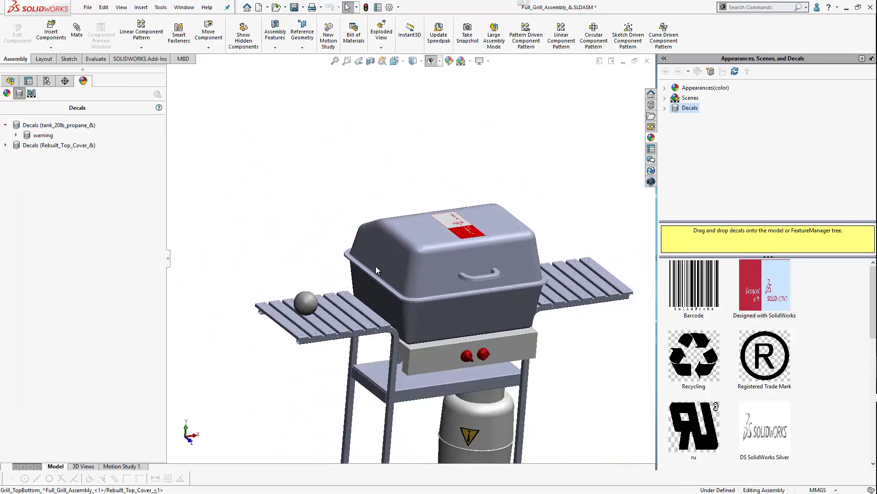
# - Hide the grill bottom, cooking grate, control panel and neighbouring frame parts beneath the top cover
pyautogui.press('Tab')
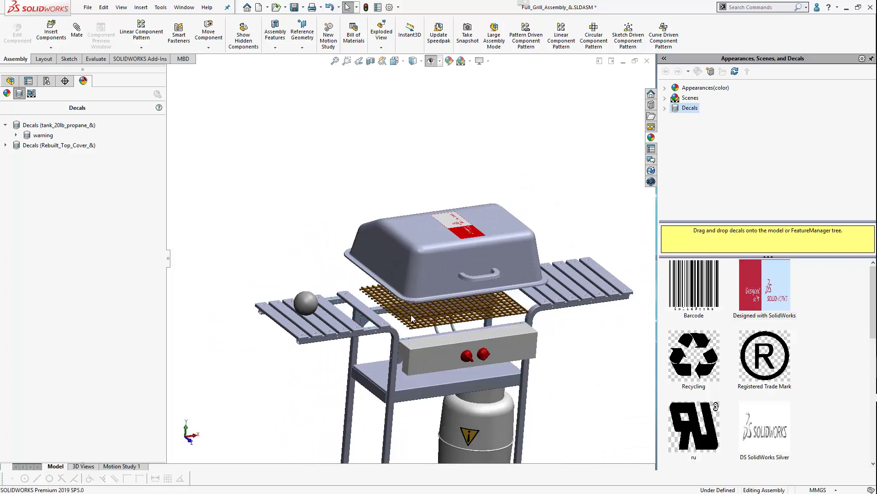
pyautogui.press('Tab')
pyautogui.press('Tab')
pyautogui.press('Tab')
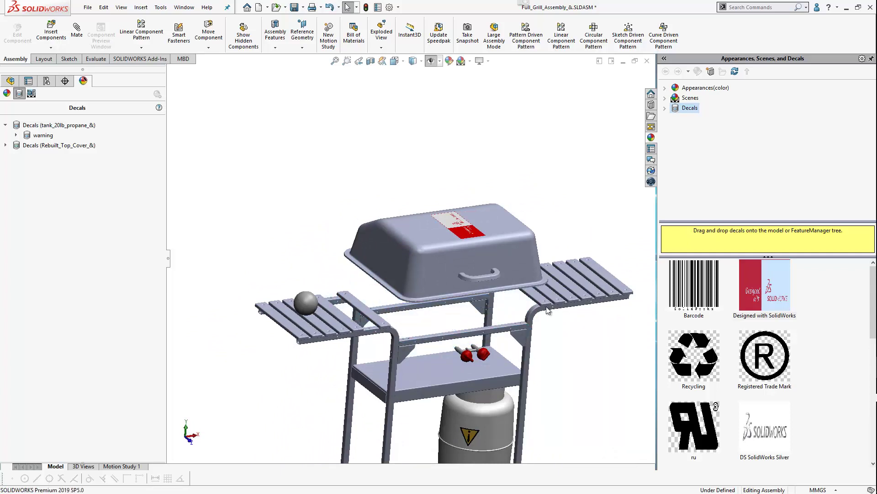
pyautogui.press('Tab')
pyautogui.press('Tab')
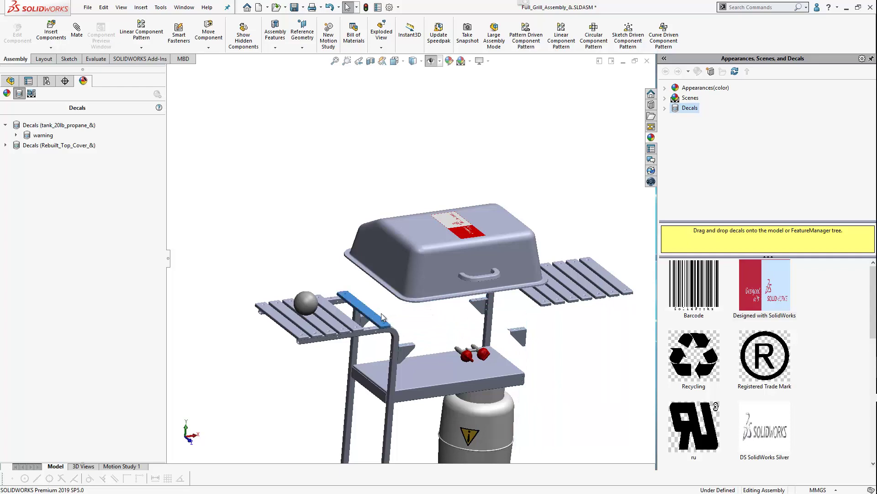
# - Examine the underside of the top cover in the assembly for any projected decal, and return to viewing its top
pyautogui.moveTo(454, 279); pyautogui.dragTo(460, 204, button='middle')
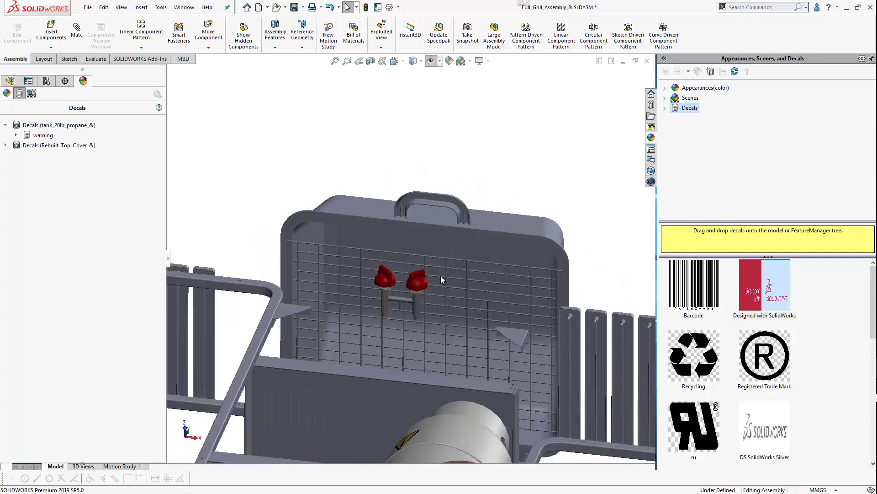
pyautogui.scroll(-4, 456, 271)
pyautogui.scroll(3, 451, 269)
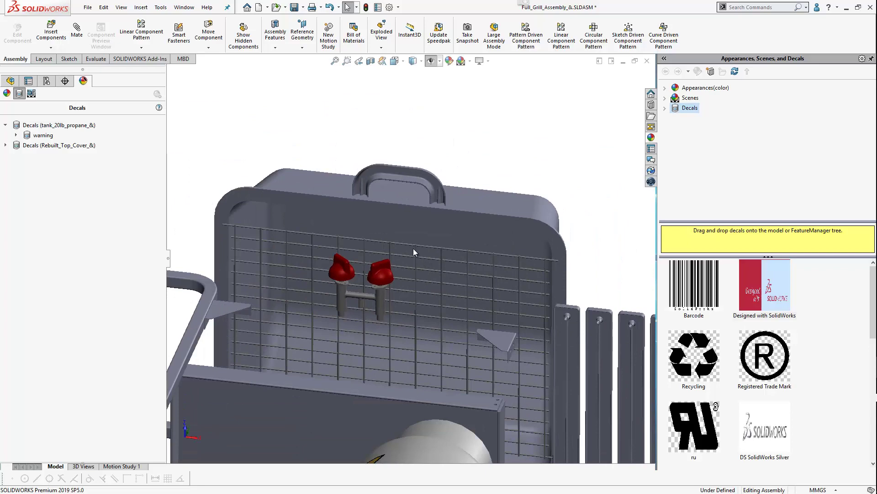
pyautogui.scroll(5, 411, 249)
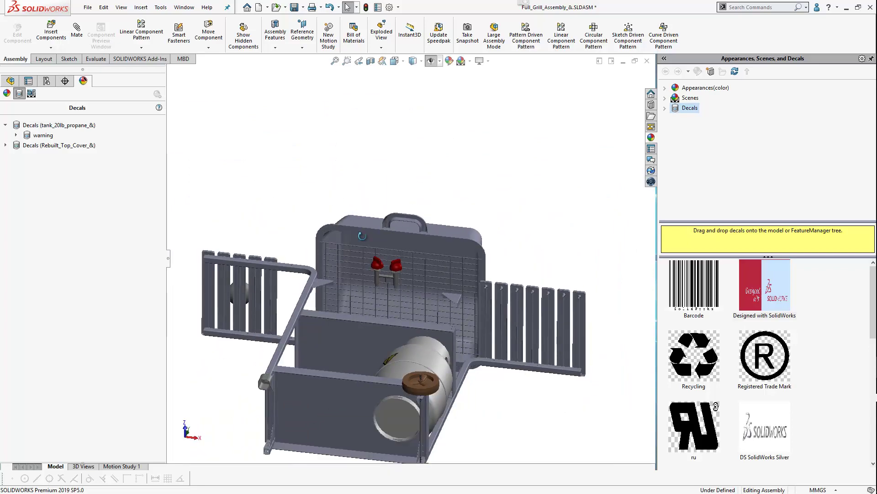
pyautogui.moveTo(360, 230); pyautogui.dragTo(380, 288, button='middle')
pyautogui.scroll(-3, 373, 196)
pyautogui.scroll(3, 366, 214)
pyautogui.scroll(-3, 369, 209)
pyautogui.moveTo(370, 211); pyautogui.dragTo(353, 233, button='middle')
pyautogui.rightClick(36, 136)
pyautogui.click(212, 156)
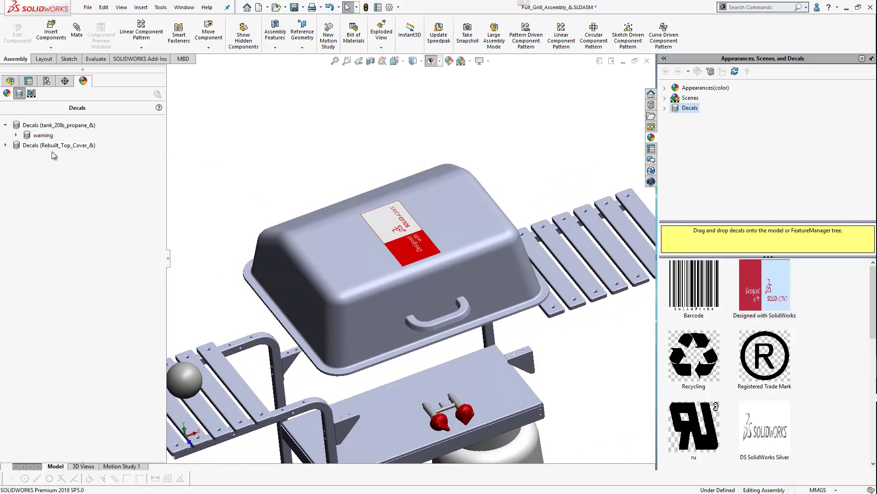
# - Switch to the Decals Best Practices slide show in PowerPoint
pyautogui.press('super+Tab')
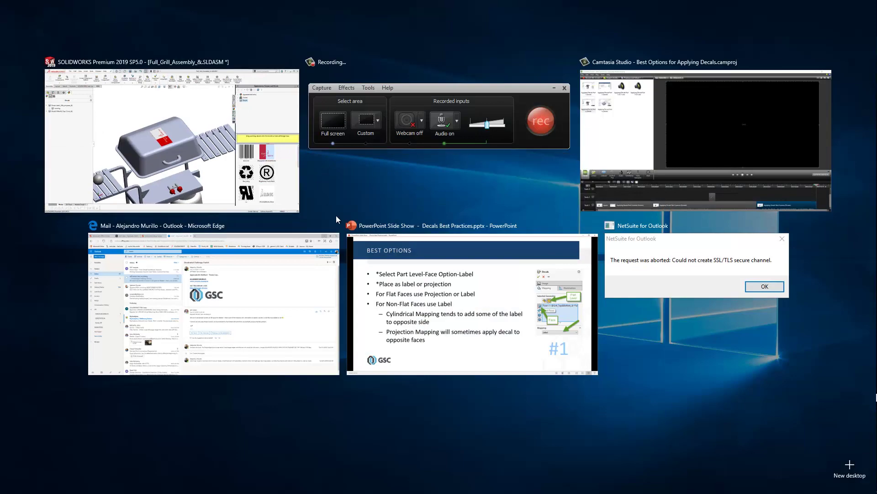
pyautogui.click(408, 265)
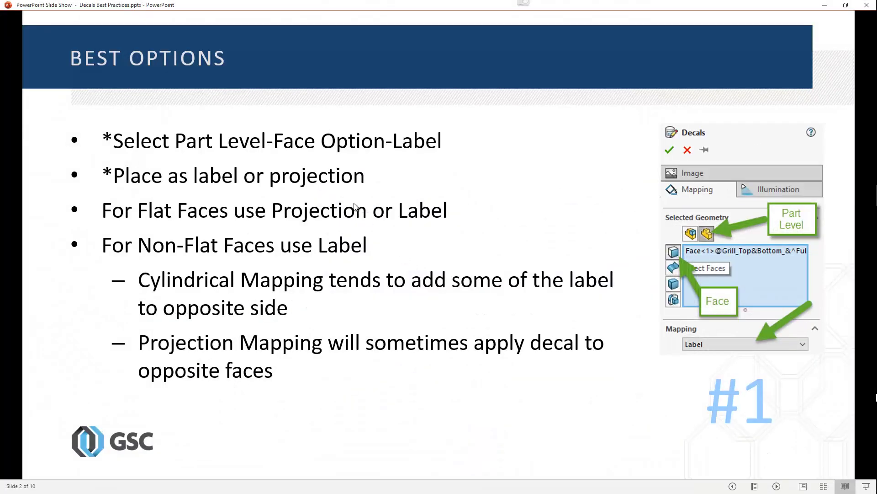